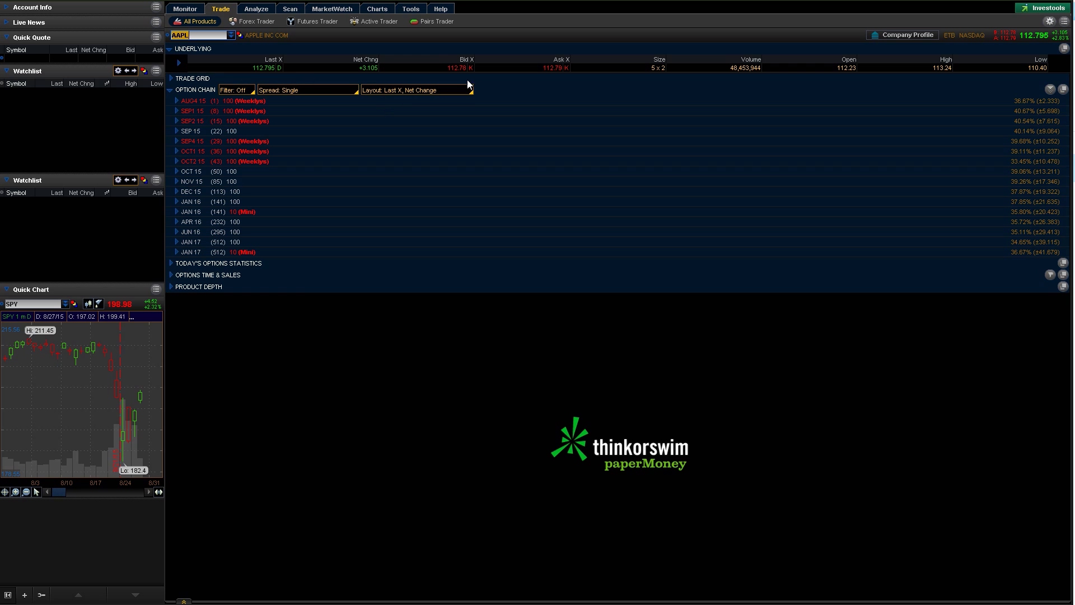
Collapse the Underlying and Option Chain sections on AAPL's Trade page.
left_click(173, 49)
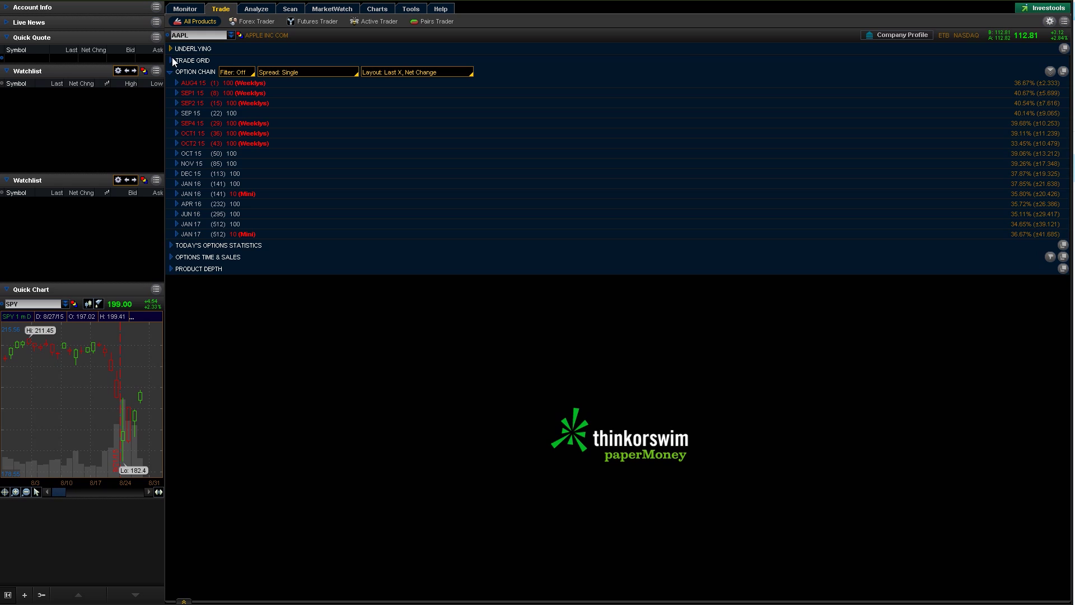
left_click(169, 71)
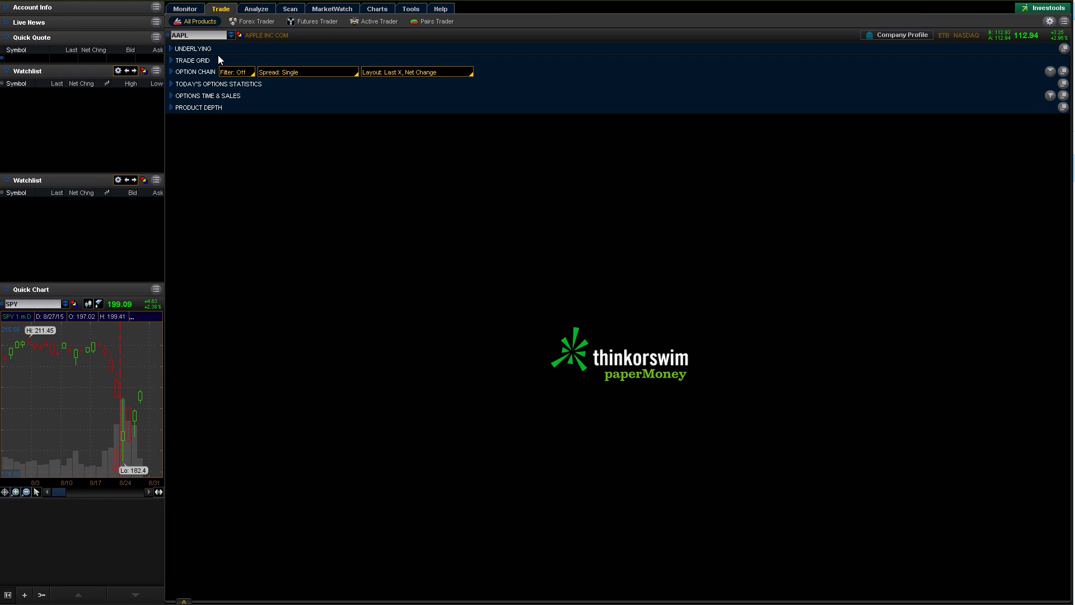
Re-expand the Underlying section to show AAPL's quote row.
left_click(186, 50)
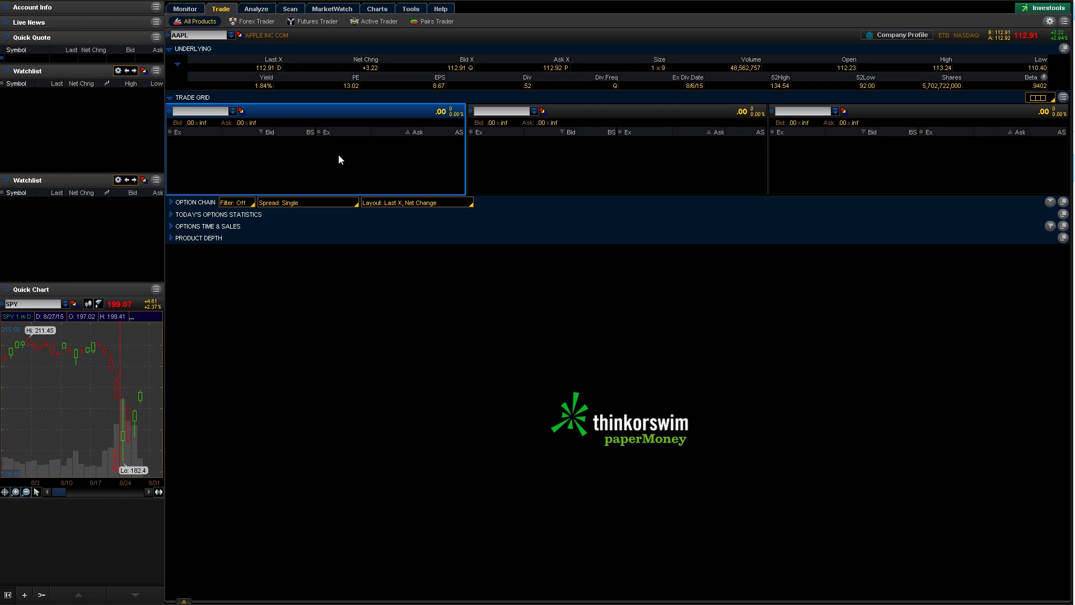
Send AAPL from its Last X price to the first Trade Grid cell via More info on AAPL.
left_click(211, 112)
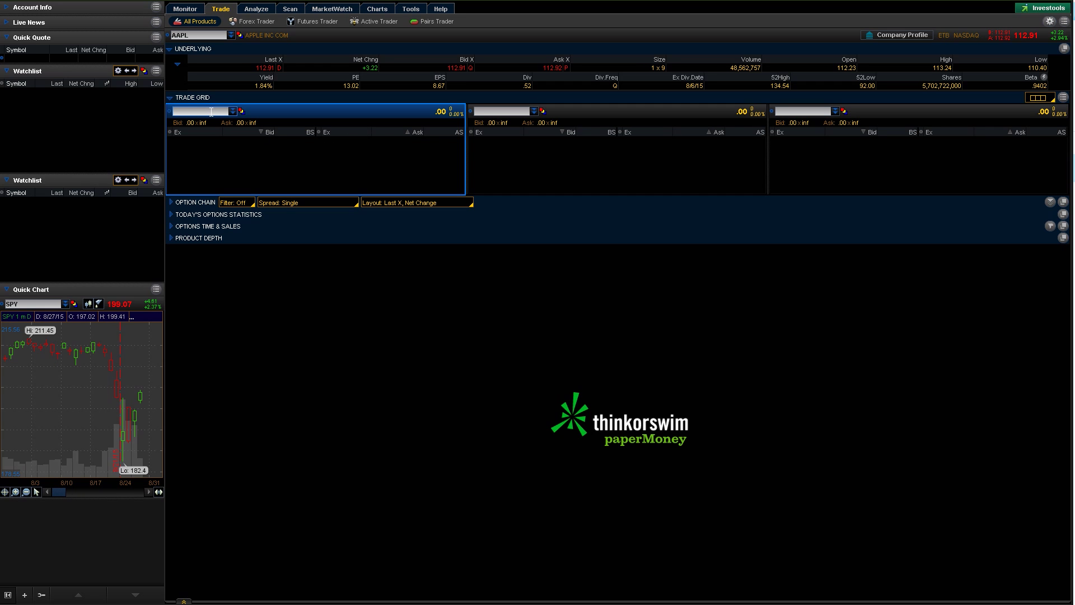
type("AAPL")
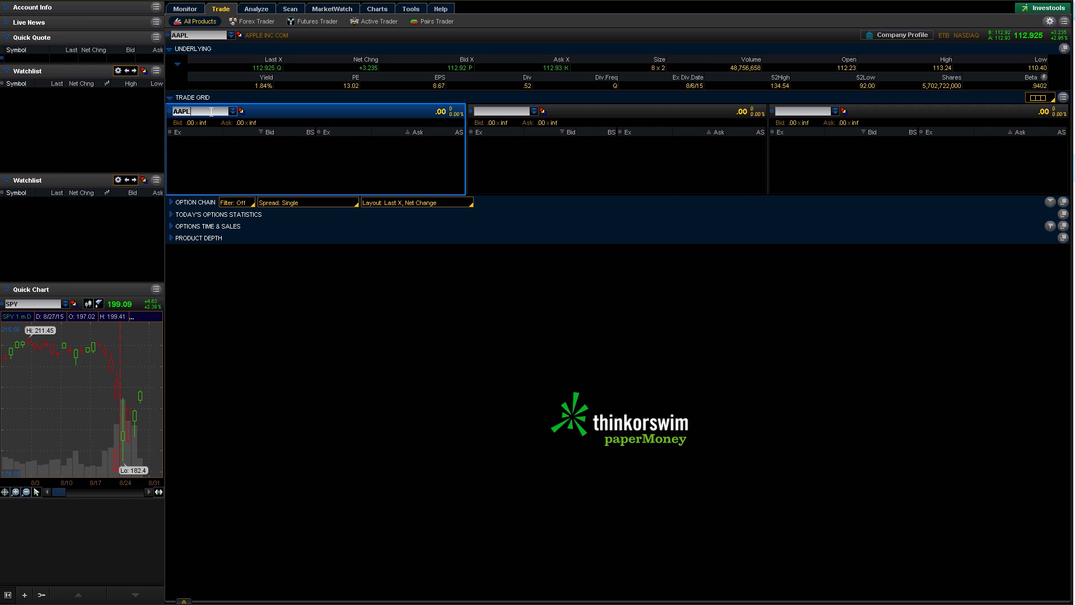
key("BackSpace")
key("BackSpace")
key("BackSpace")
key("BackSpace")
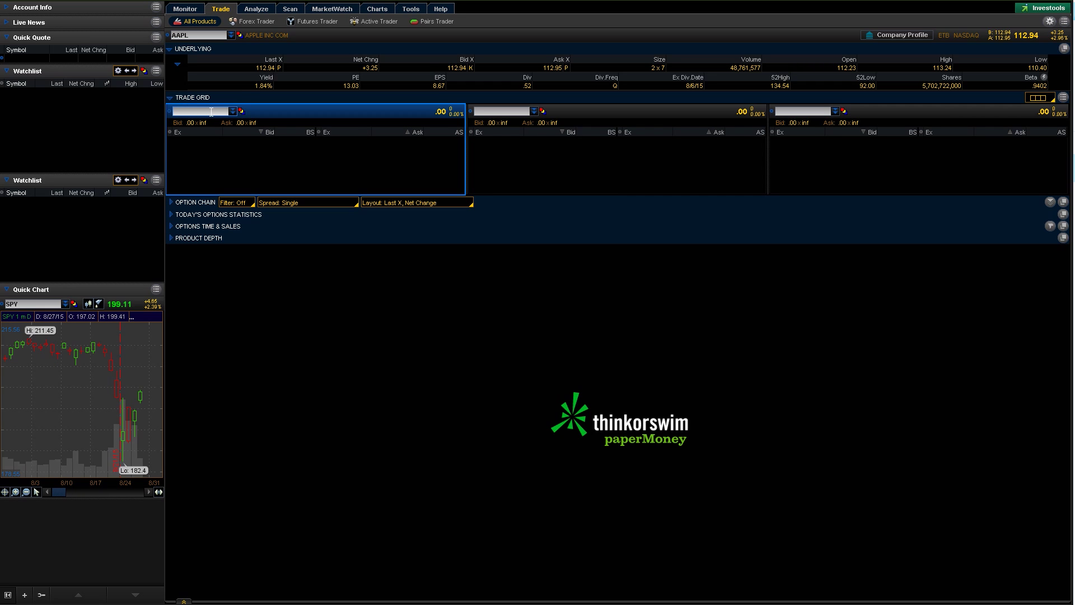
right_click(257, 69)
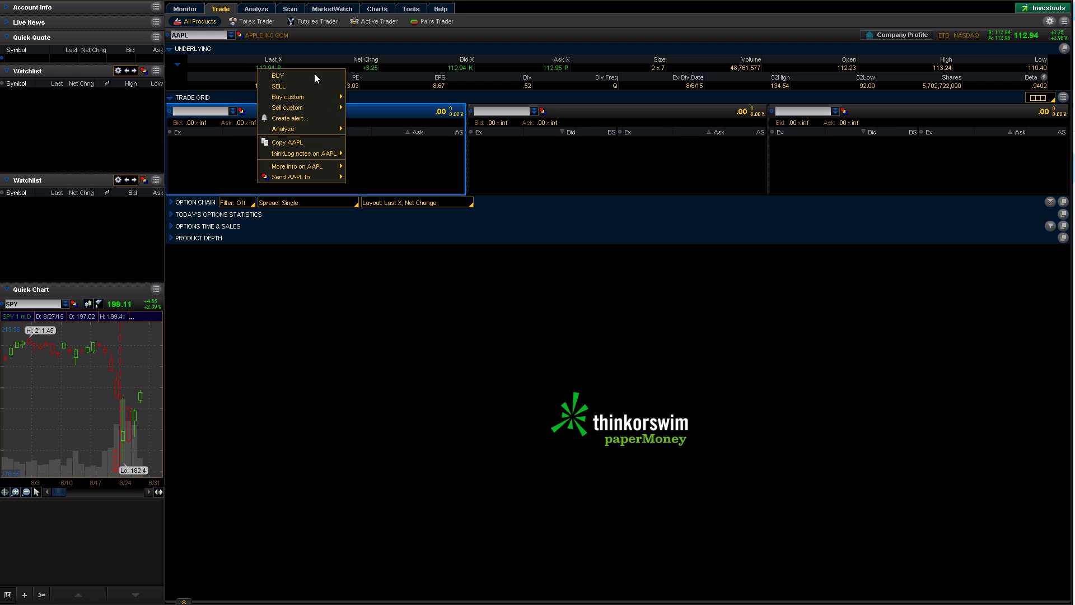
mouse_move(303, 163)
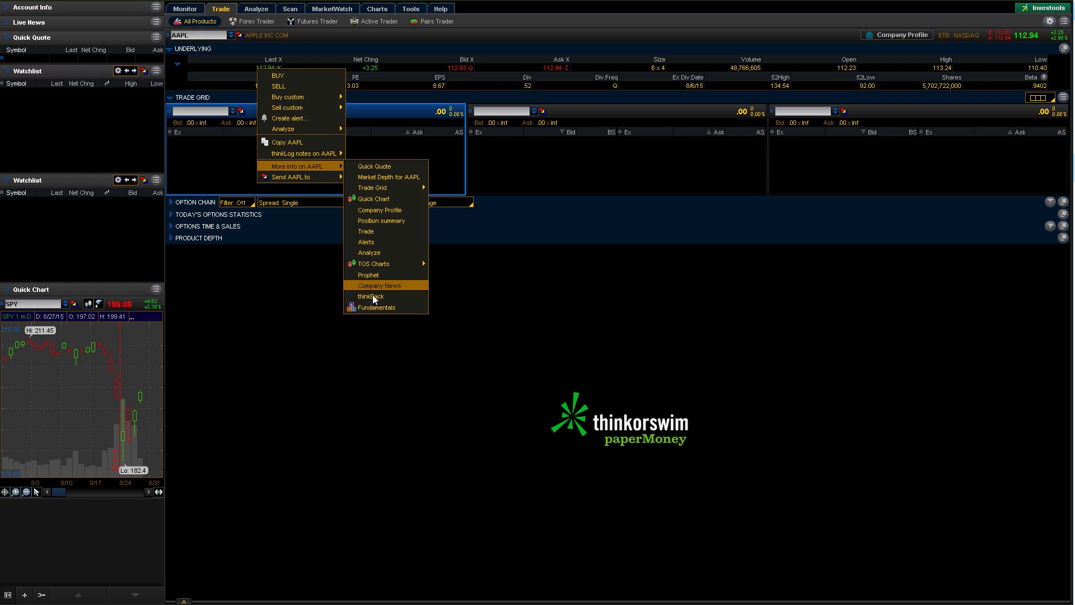
mouse_move(364, 192)
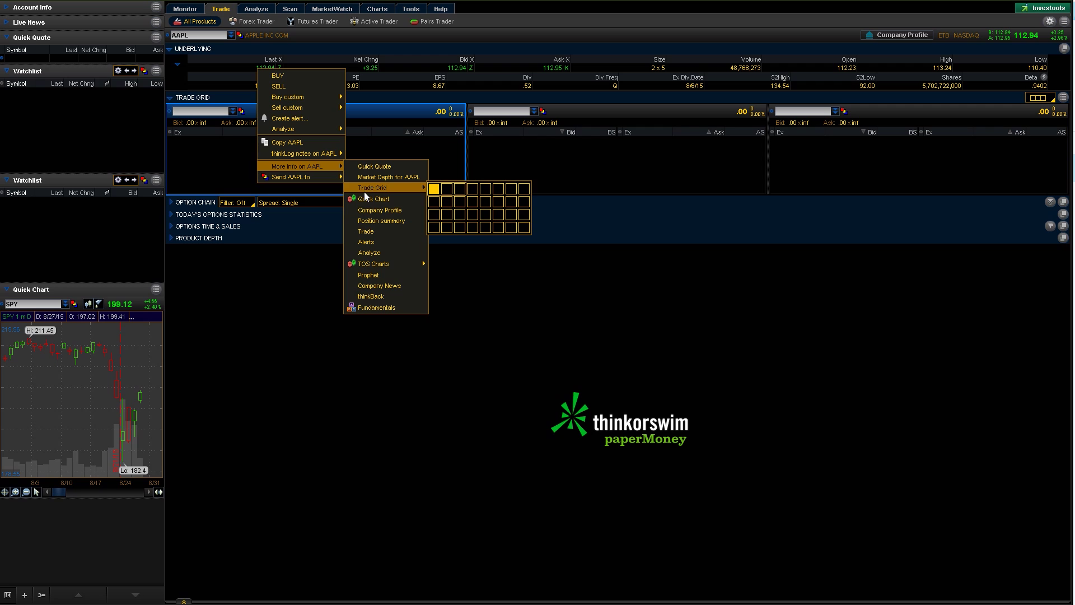
left_click(434, 189)
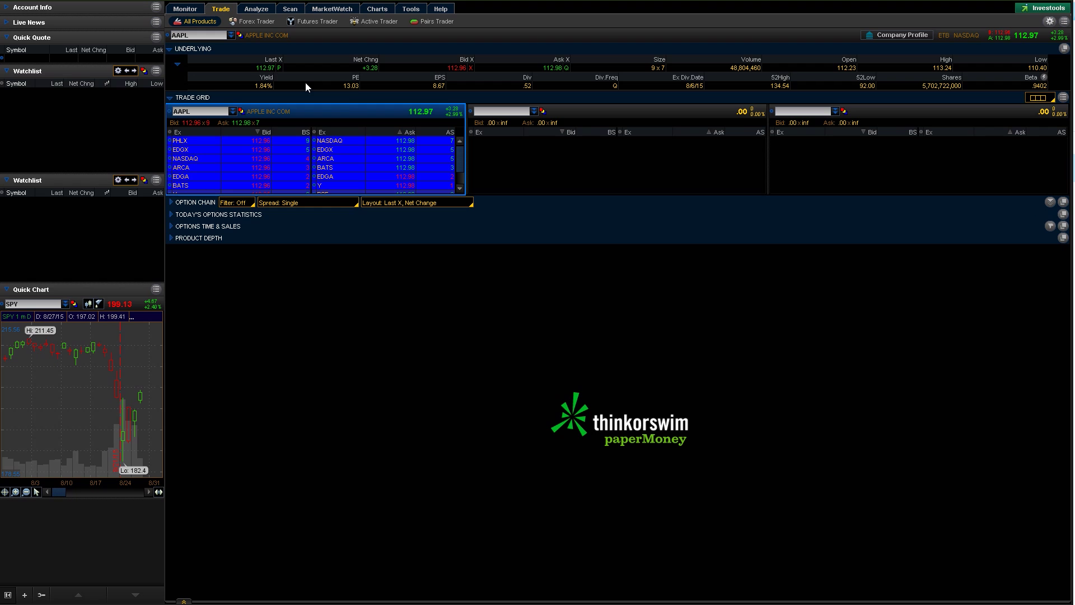
Send AAPL from its Last X price to the 1x2 Trade Grid cell as well.
right_click(267, 73)
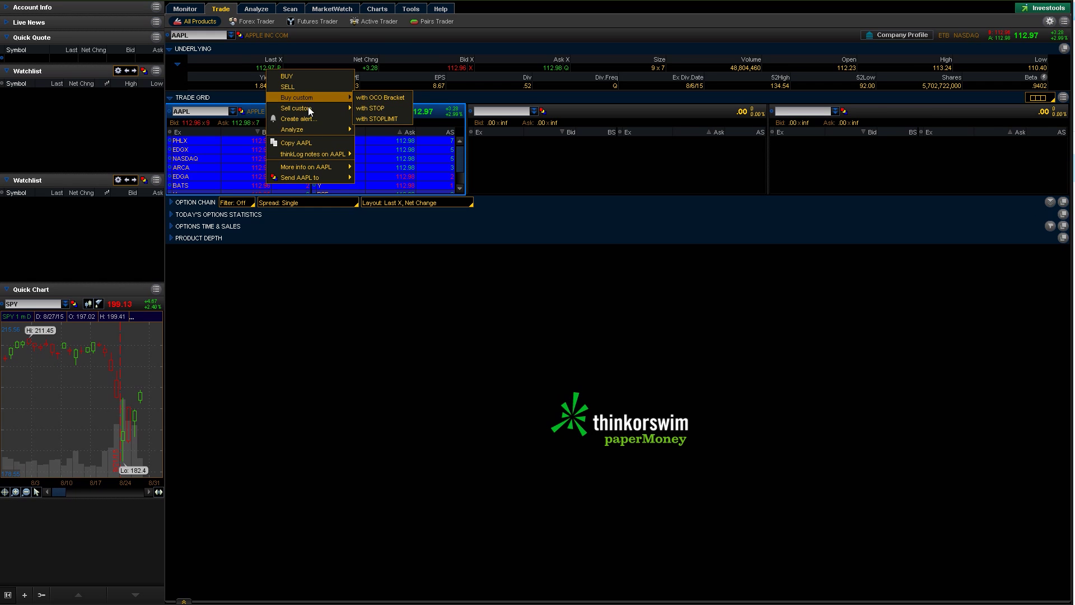
mouse_move(402, 186)
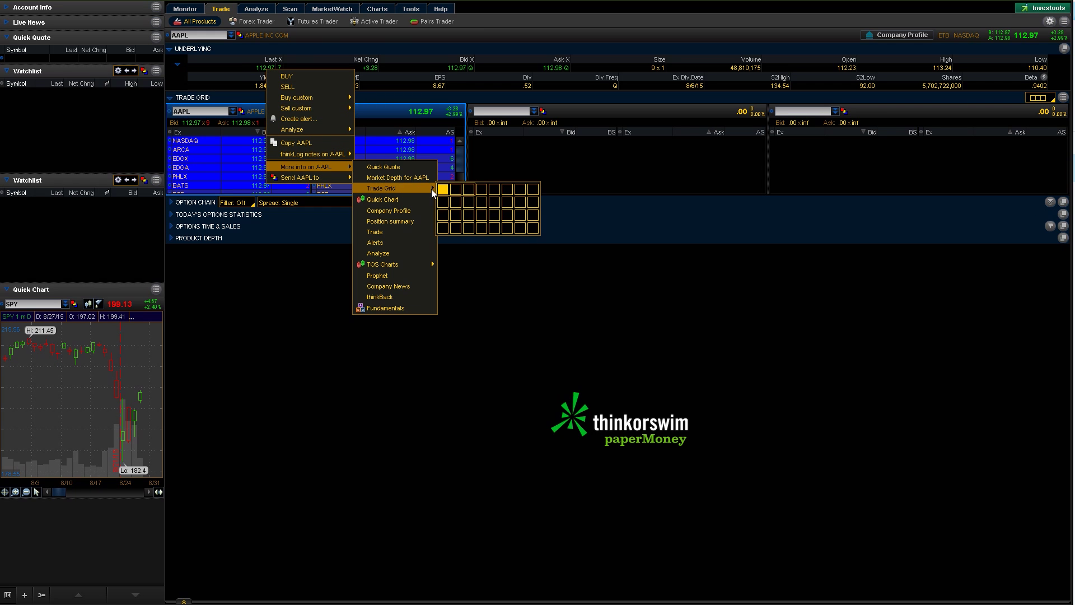
left_click(461, 189)
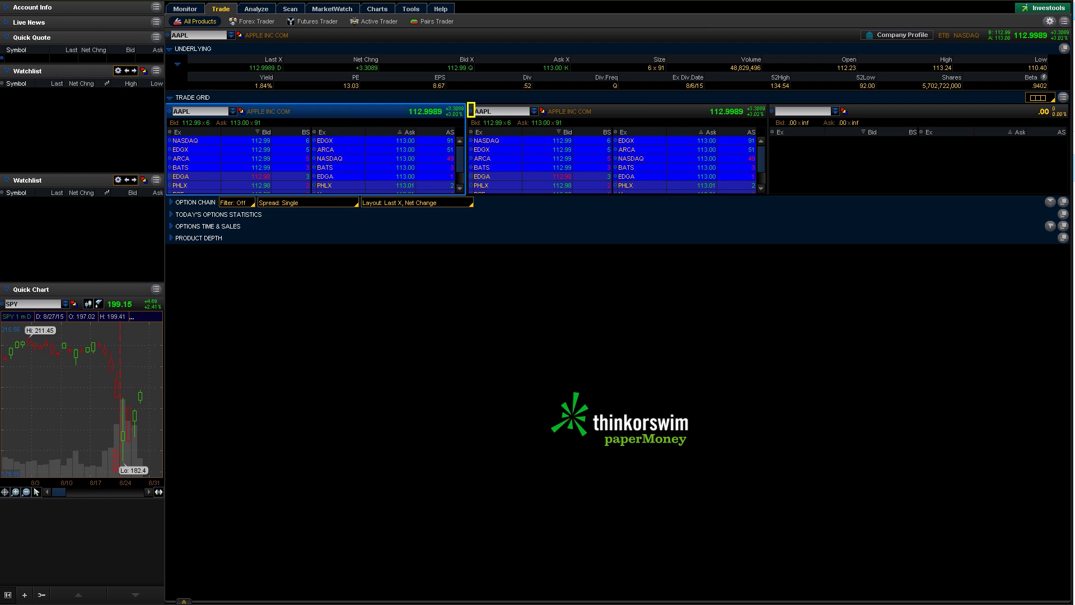
Switch the middle grid cell to the Chart gadget and dismiss the notification popups.
right_click(471, 110)
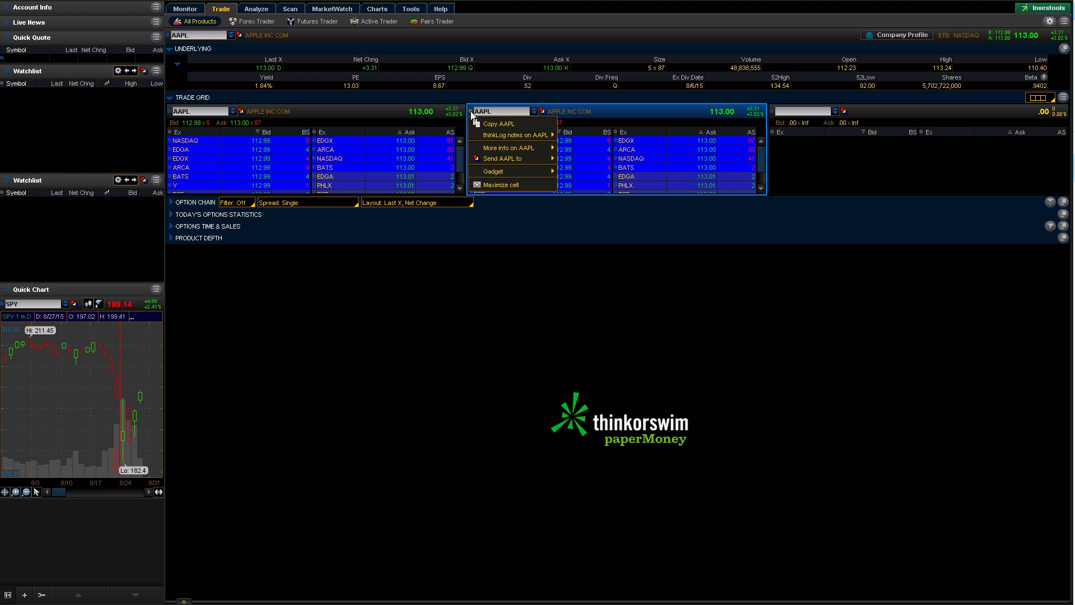
mouse_move(513, 169)
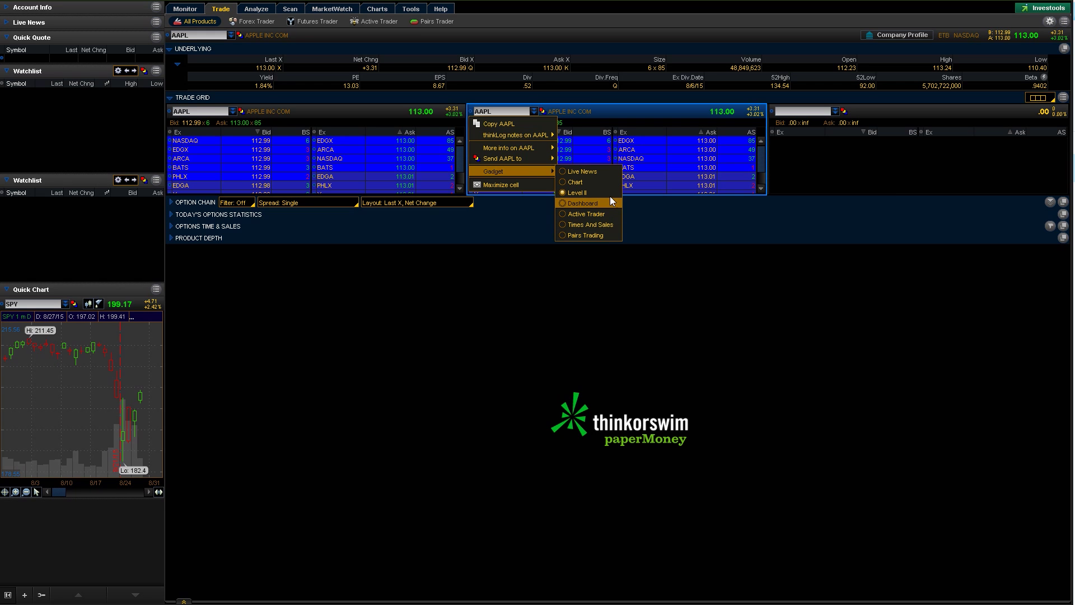
left_click(603, 181)
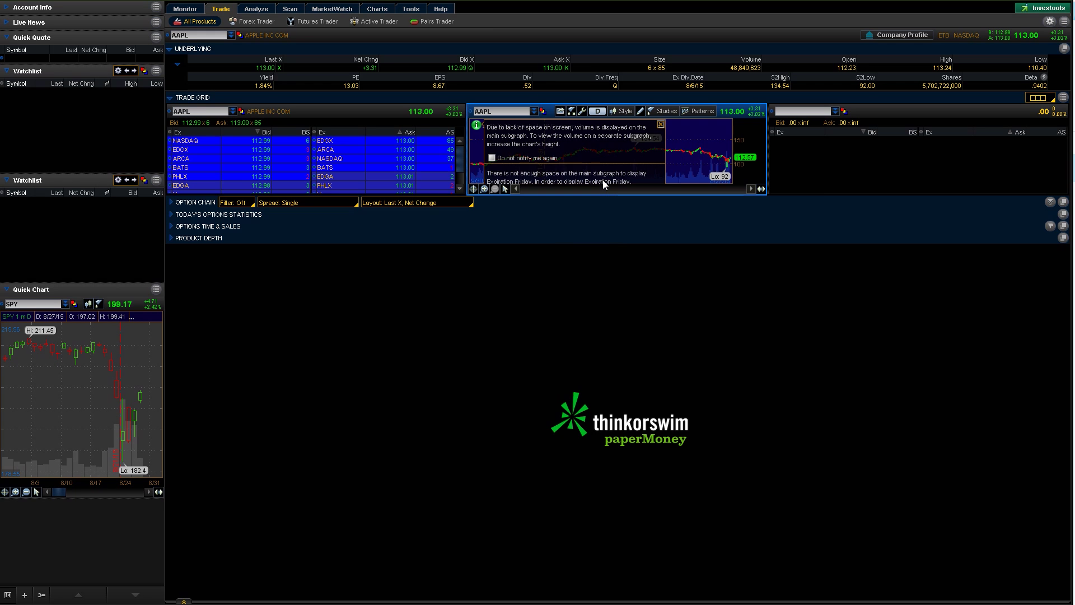
left_click(661, 125)
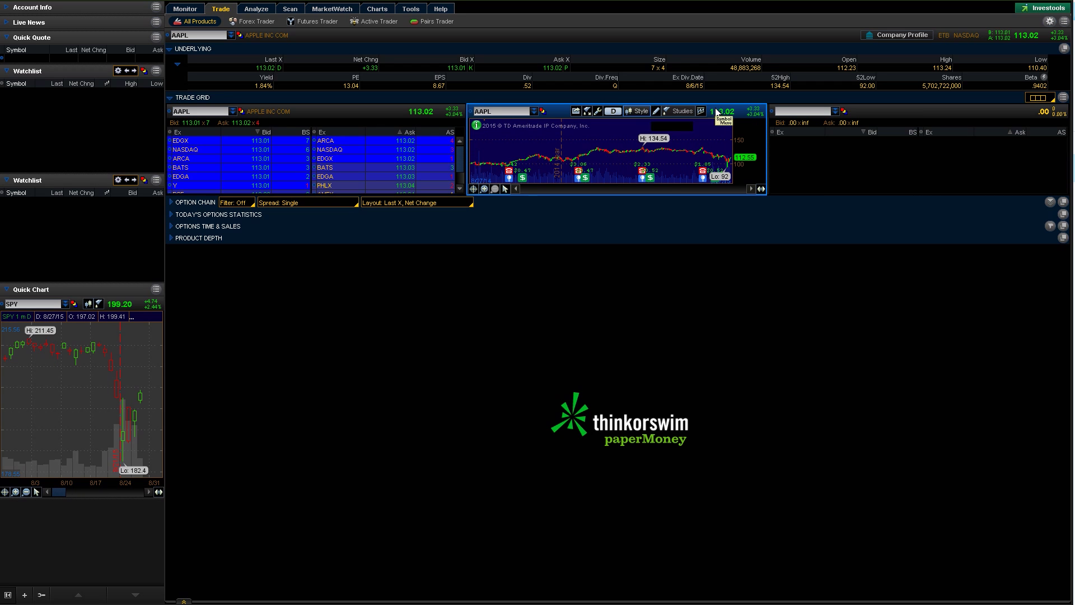
Enter AAPL in the third grid cell and change its gadget to Active Trader.
left_click(788, 110)
type("AAPL")
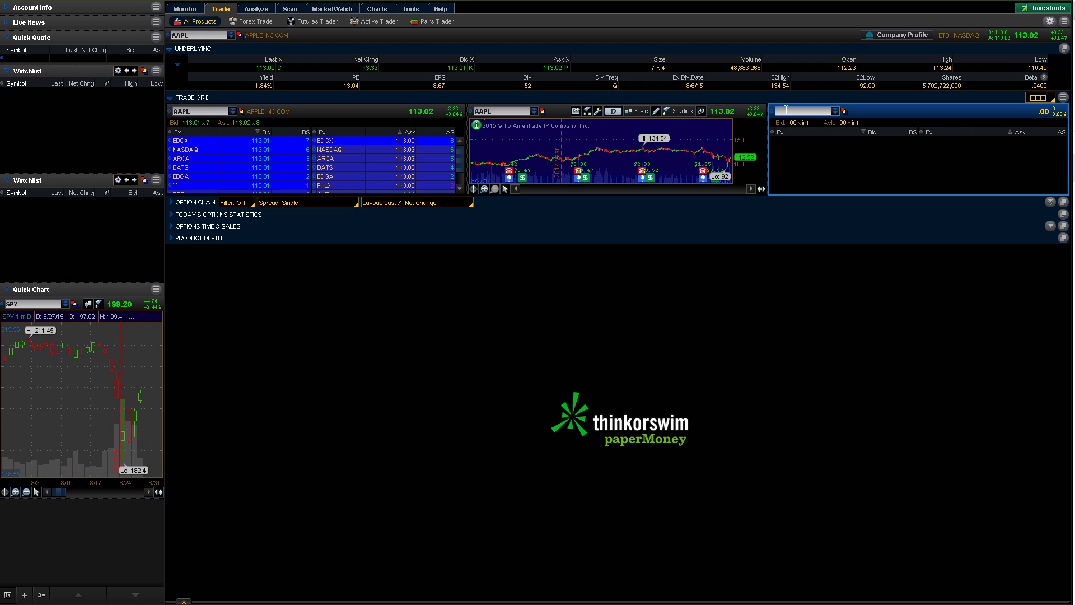
key("Return")
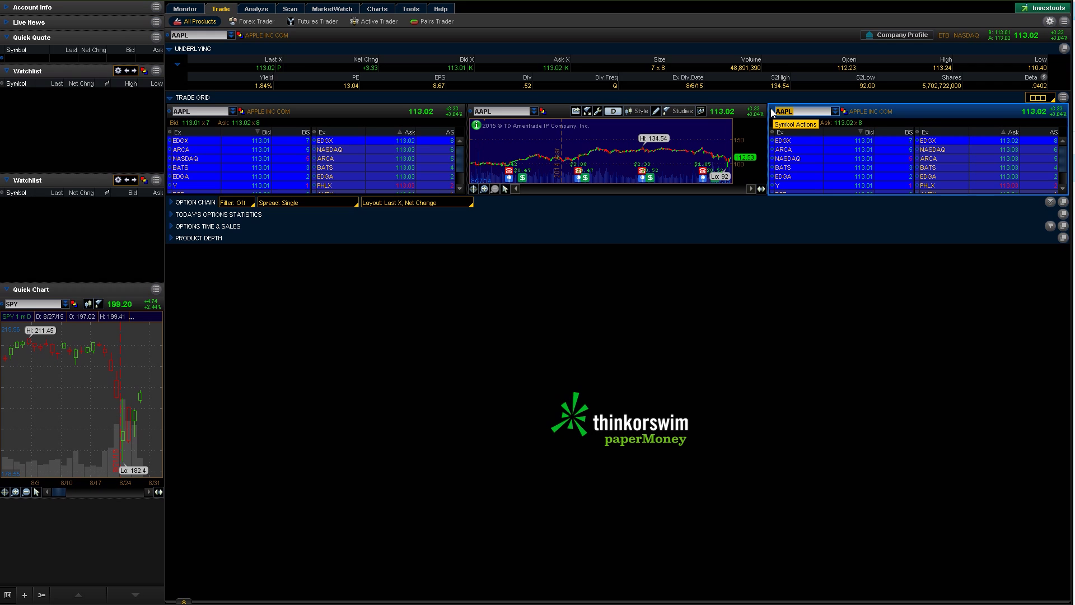
left_click(771, 112)
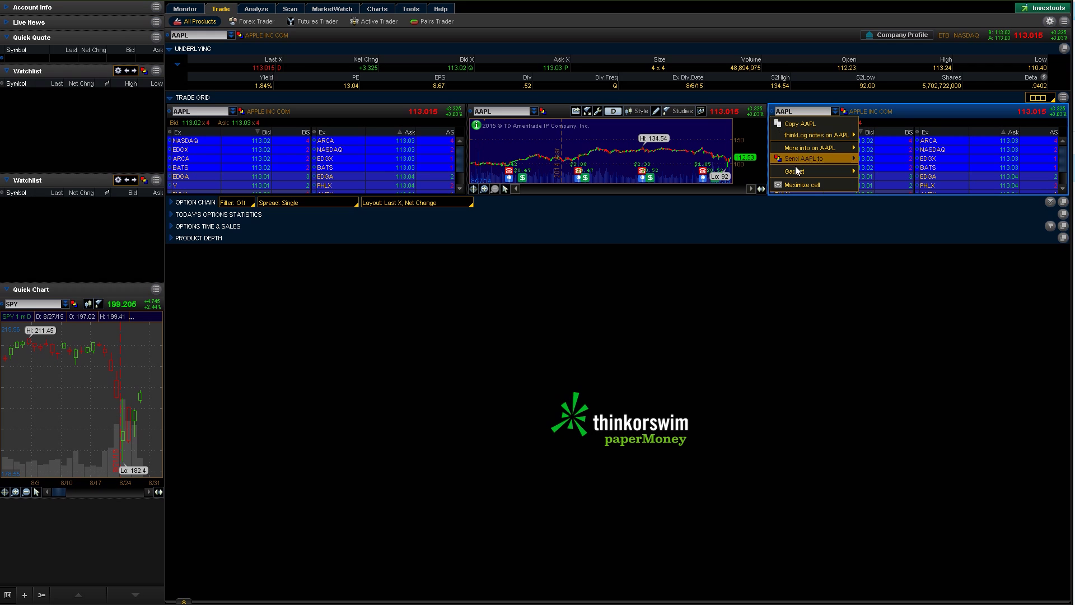
mouse_move(795, 165)
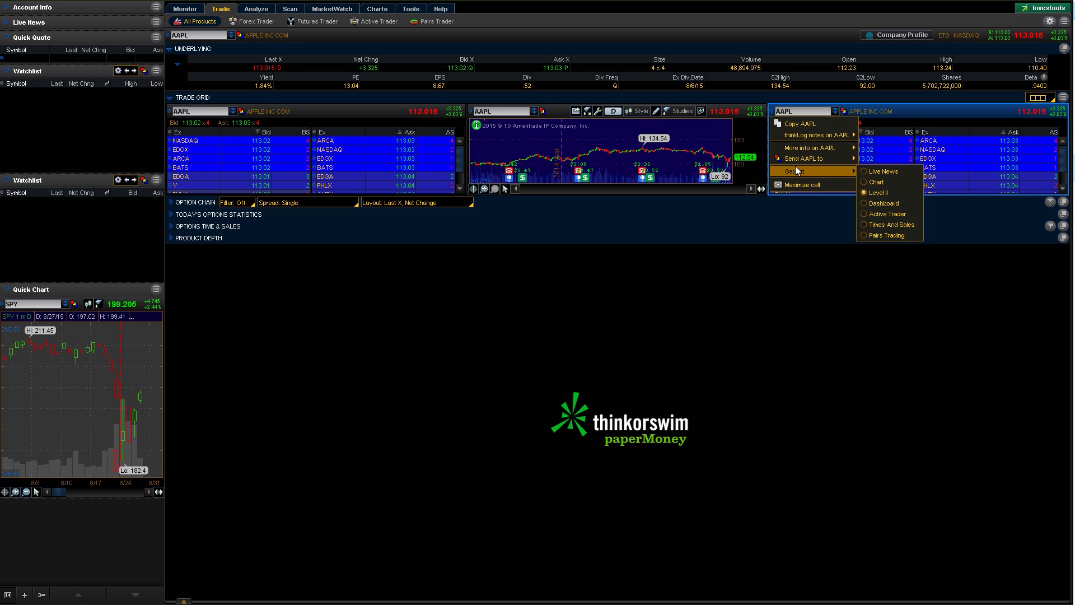
left_click(911, 214)
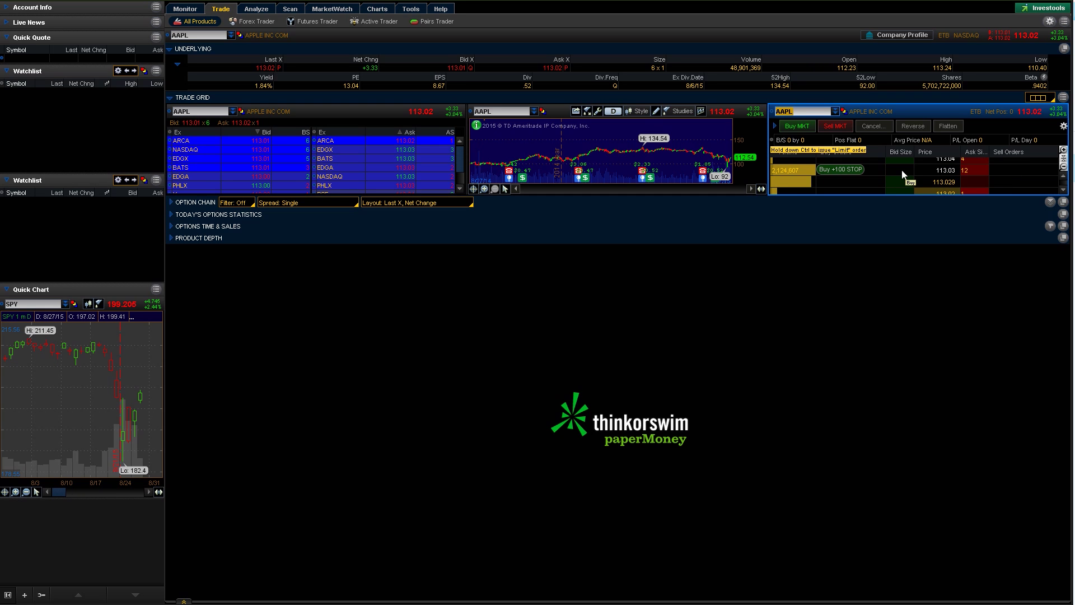
scroll(901, 172, "down", 2)
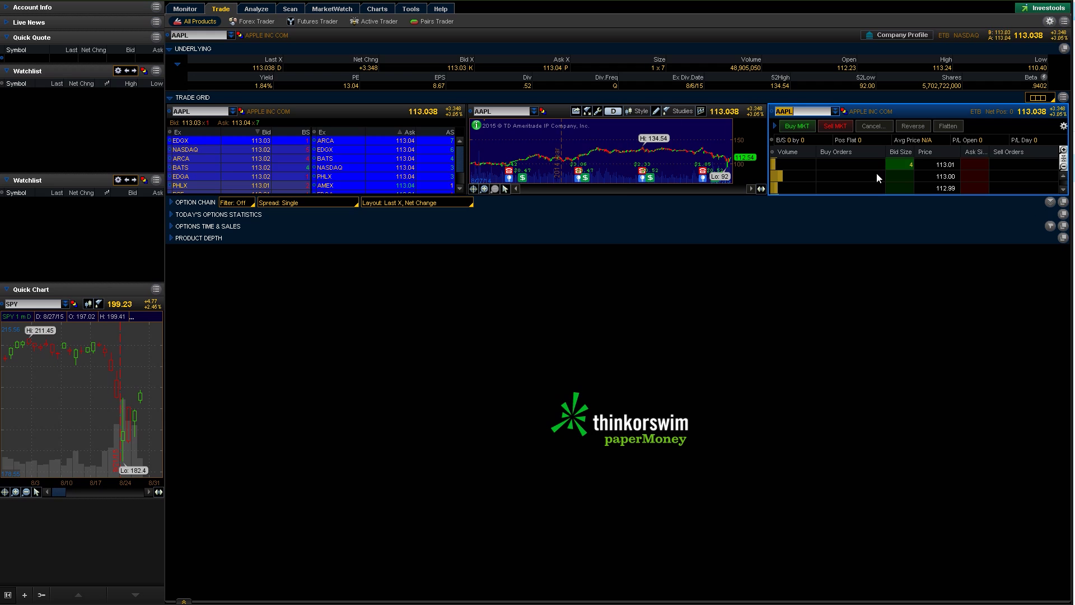
scroll(907, 173, "up", 2)
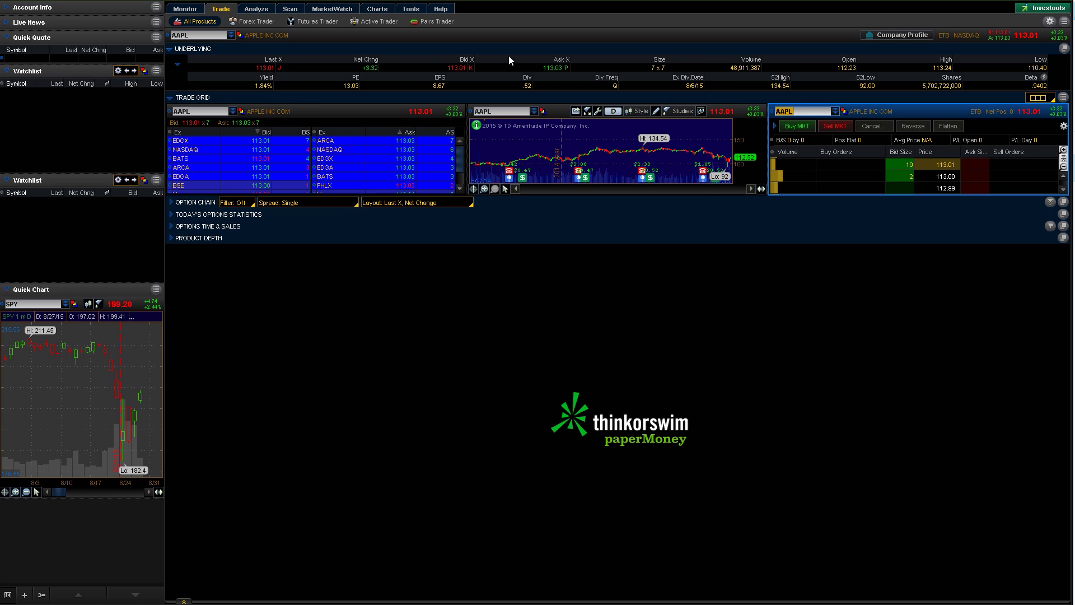
right_click(387, 65)
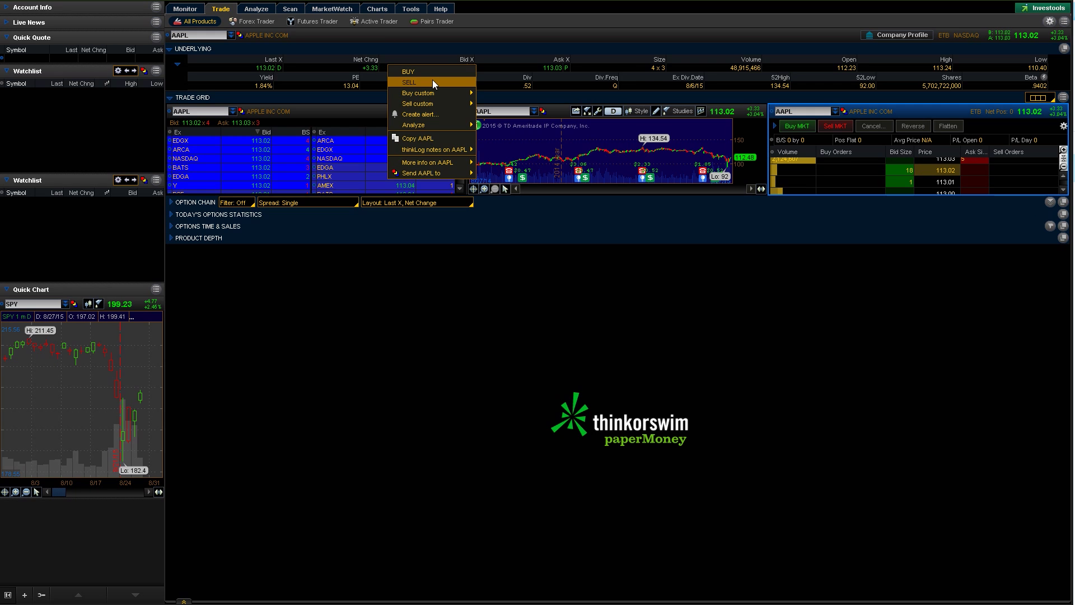
left_click(367, 291)
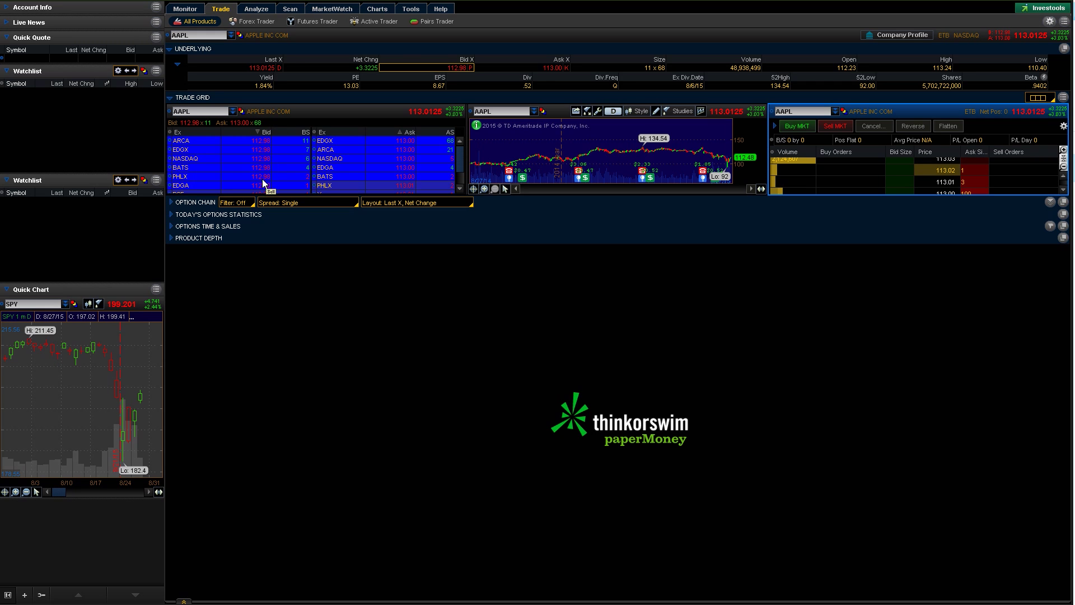
scroll(264, 179, "down", 1)
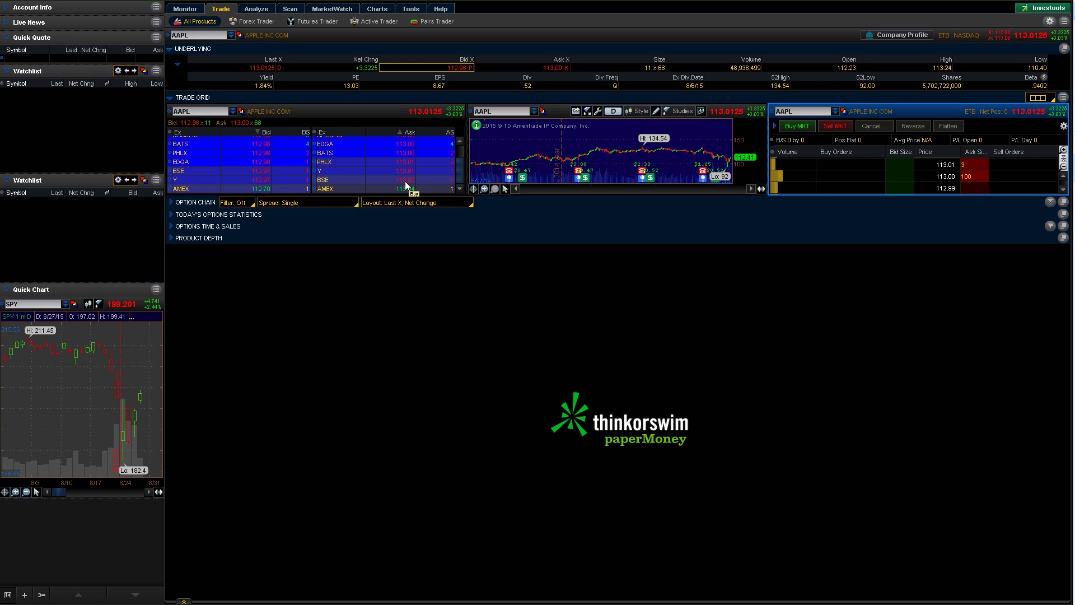
scroll(399, 168, "up", 1)
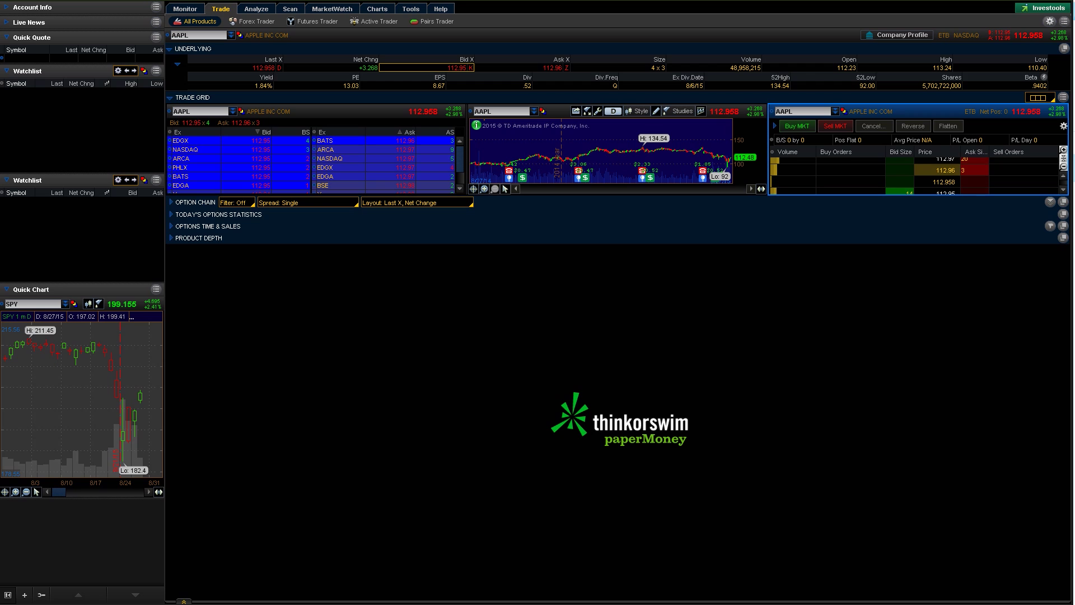
Collapse Trade Grid, expand Option Chain, and outline the list of expiration dates.
left_click(170, 97)
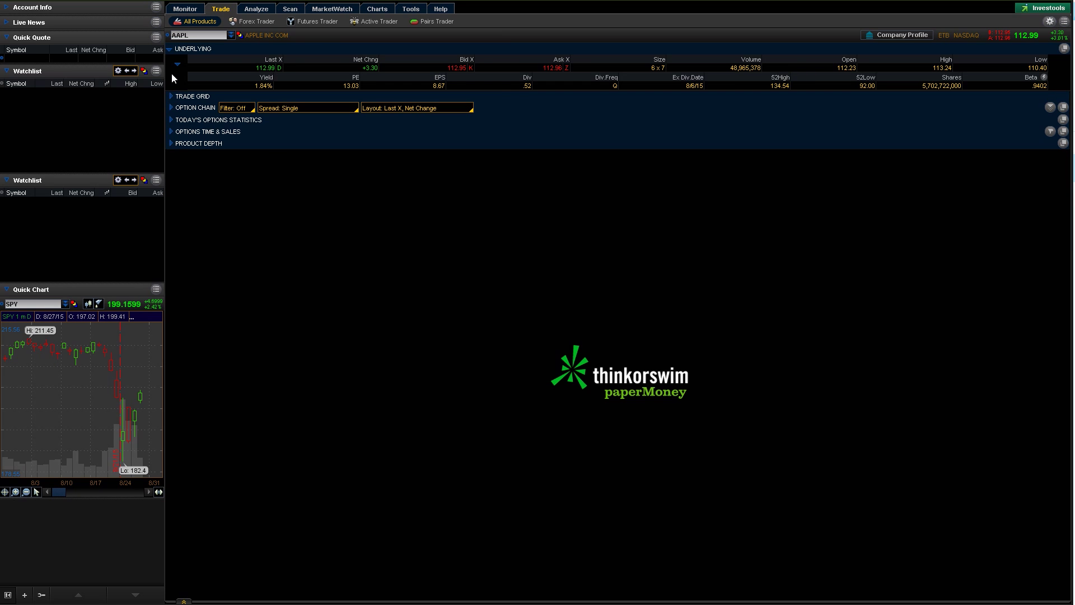
left_click(173, 108)
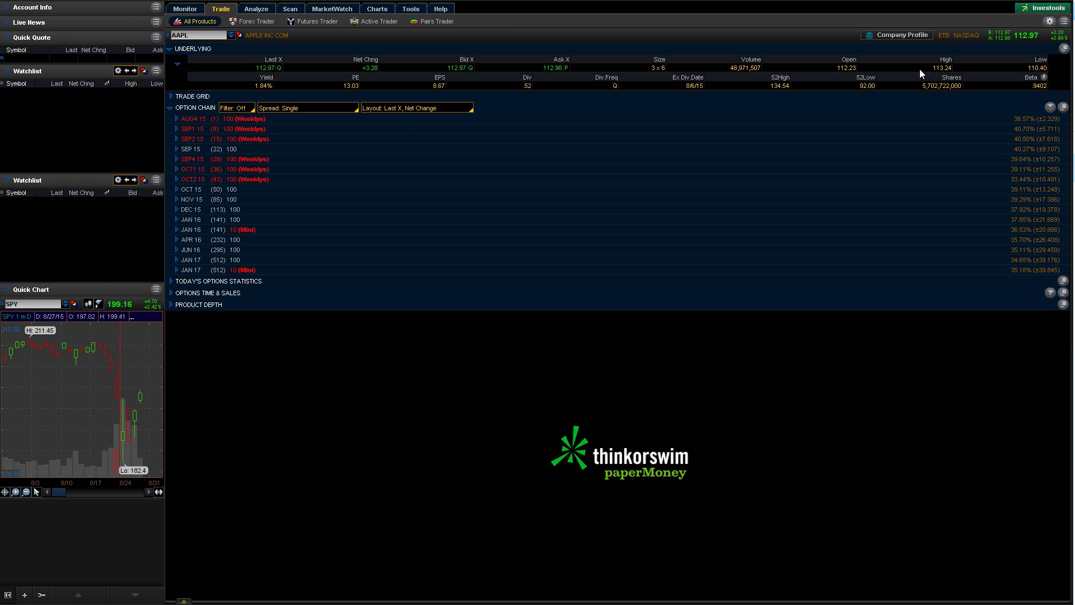
left_click_drag(177, 114, 281, 280)
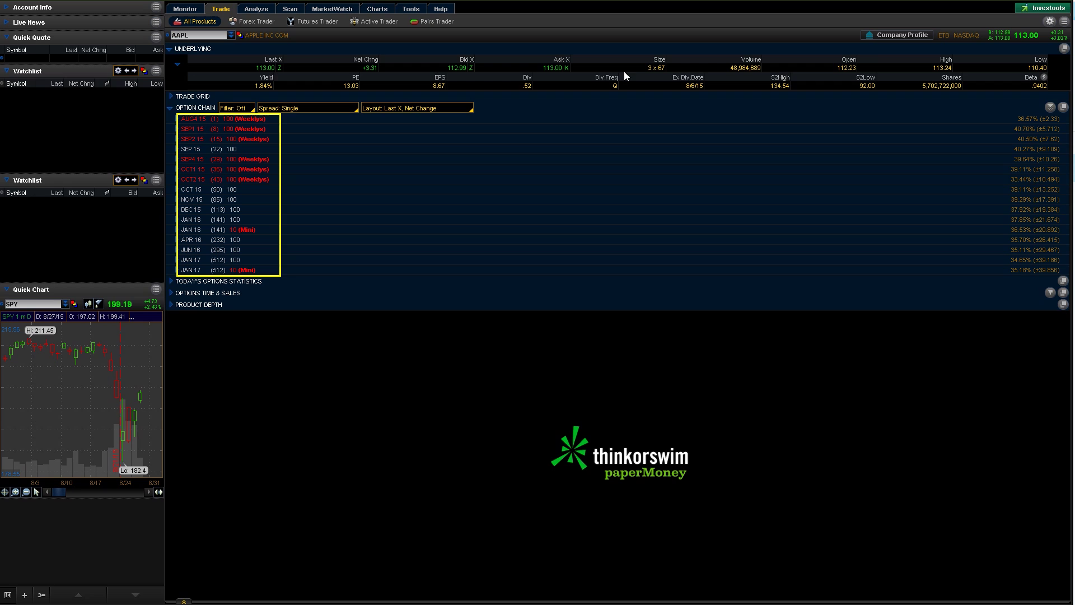
key("Escape")
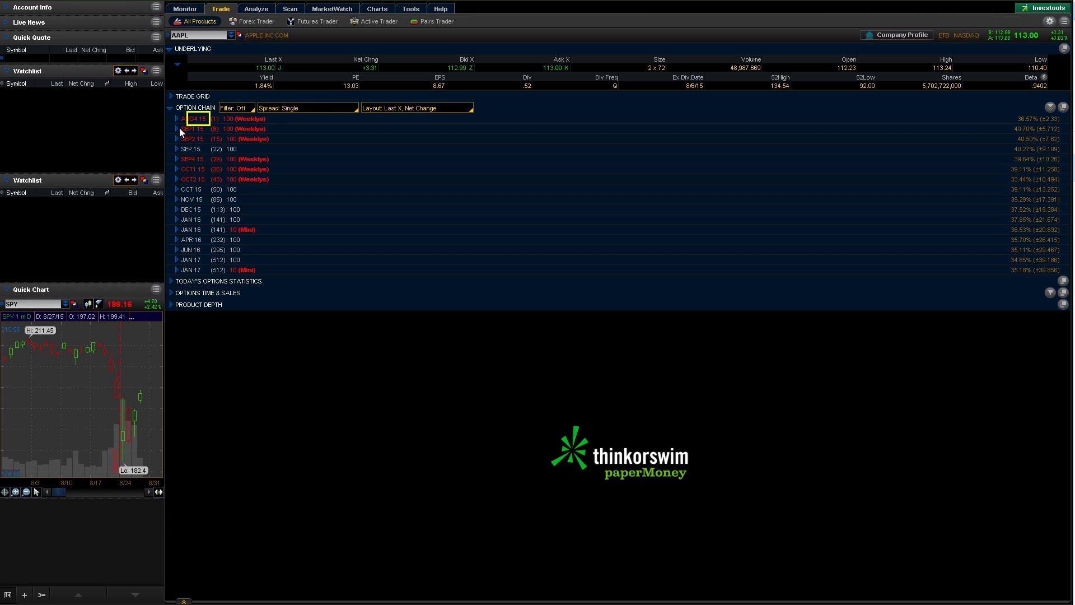
Expand the AUG4 15 expiration's strikes and annotate the 70–75 put rows and layout choice.
left_click_drag(223, 113, 210, 121)
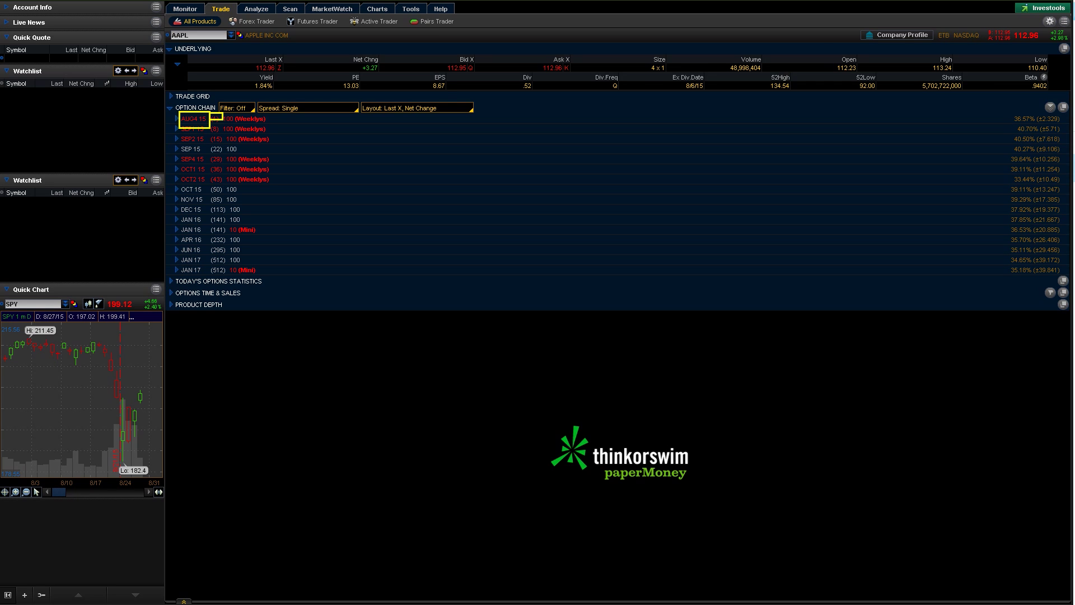
key("Escape")
left_click(178, 119)
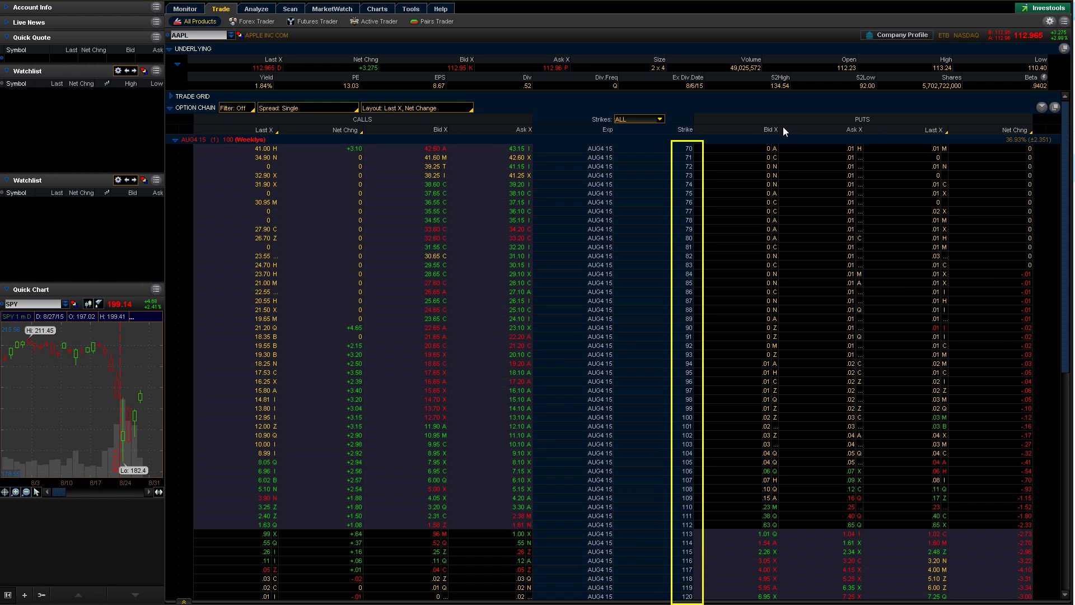
left_click_drag(754, 139, 1035, 196)
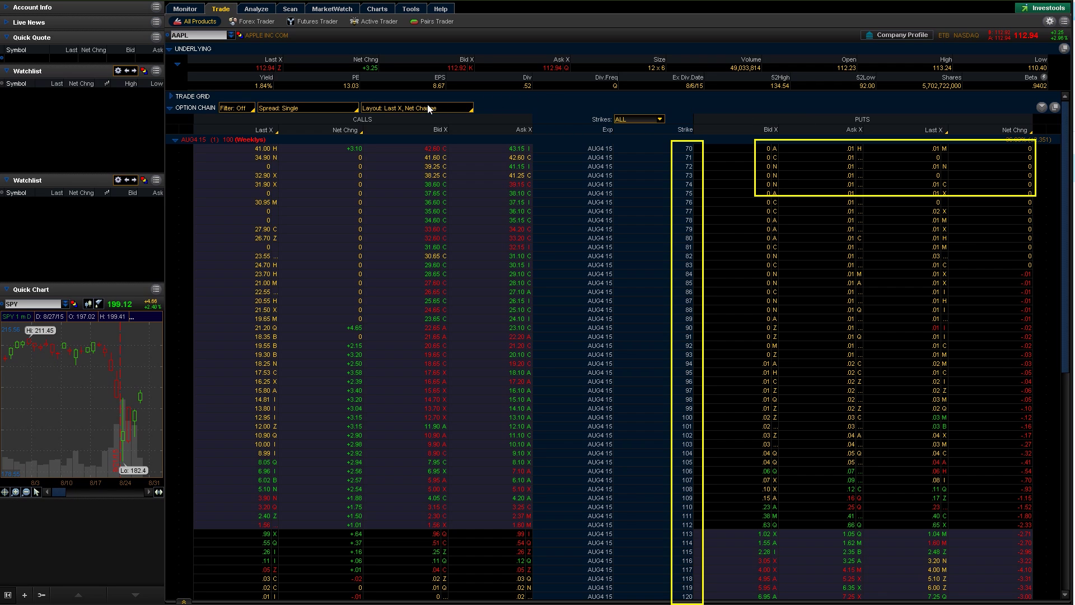
left_click_drag(497, 96, 355, 115)
key("Escape")
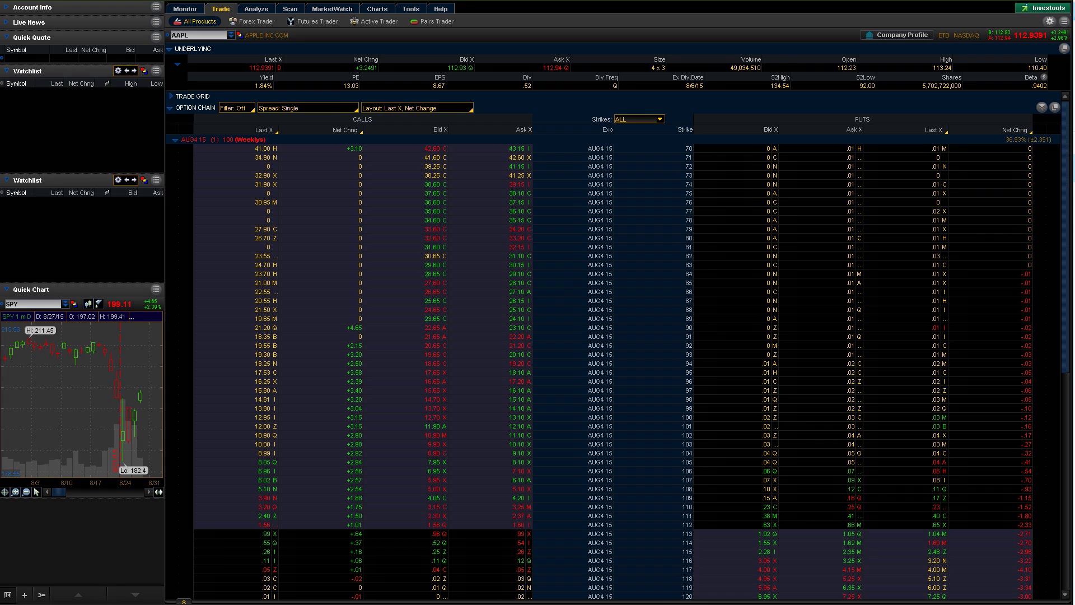
Change the option chain layout to 'Impl Vol, Probability OTM, Delta'.
left_click(453, 107)
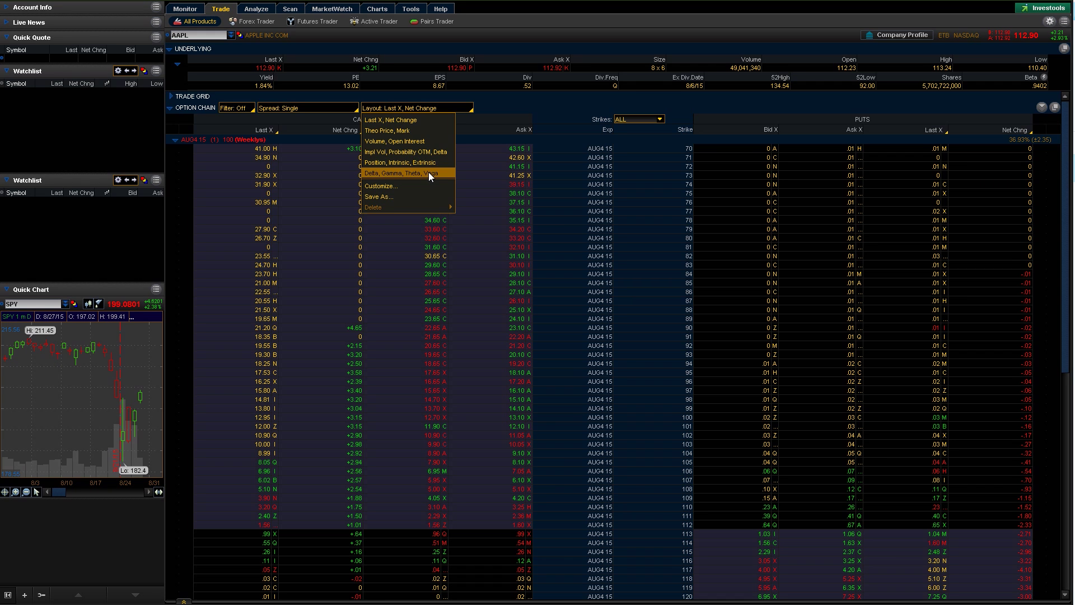
left_click(427, 150)
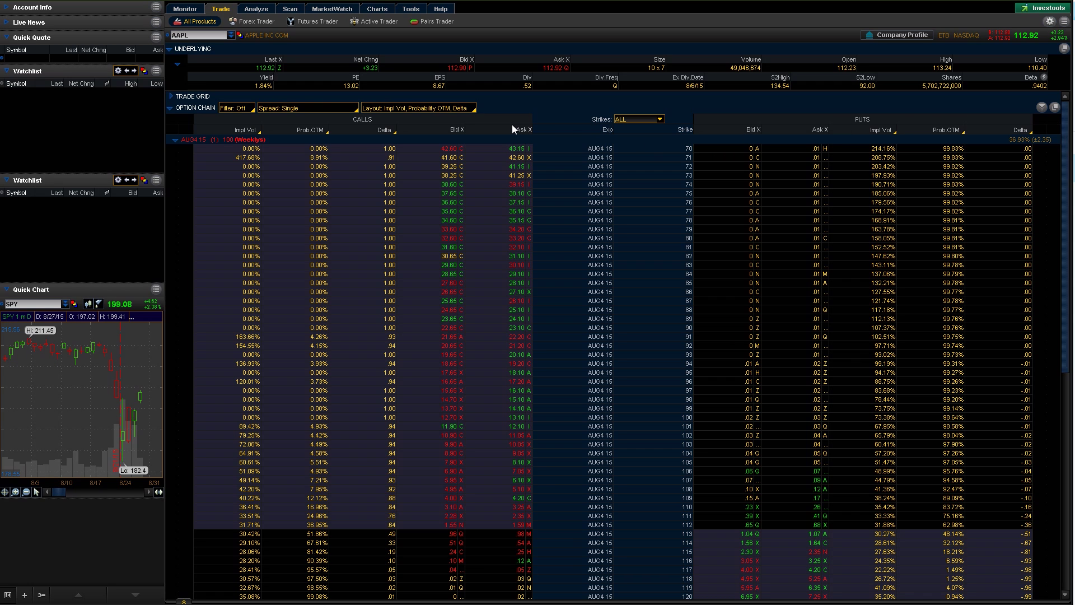
left_click(339, 110)
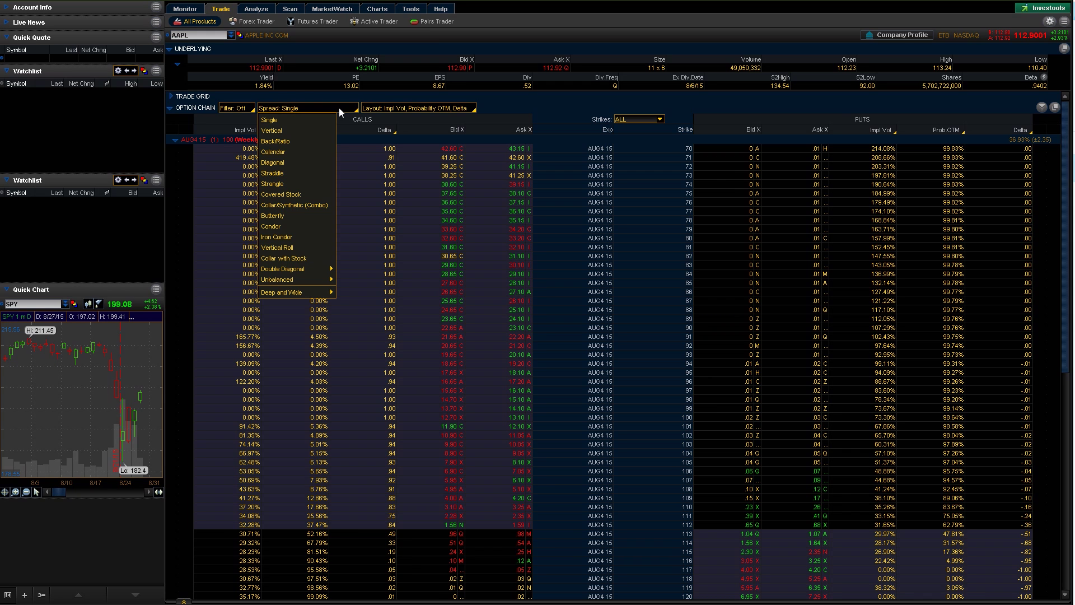
left_click(314, 155)
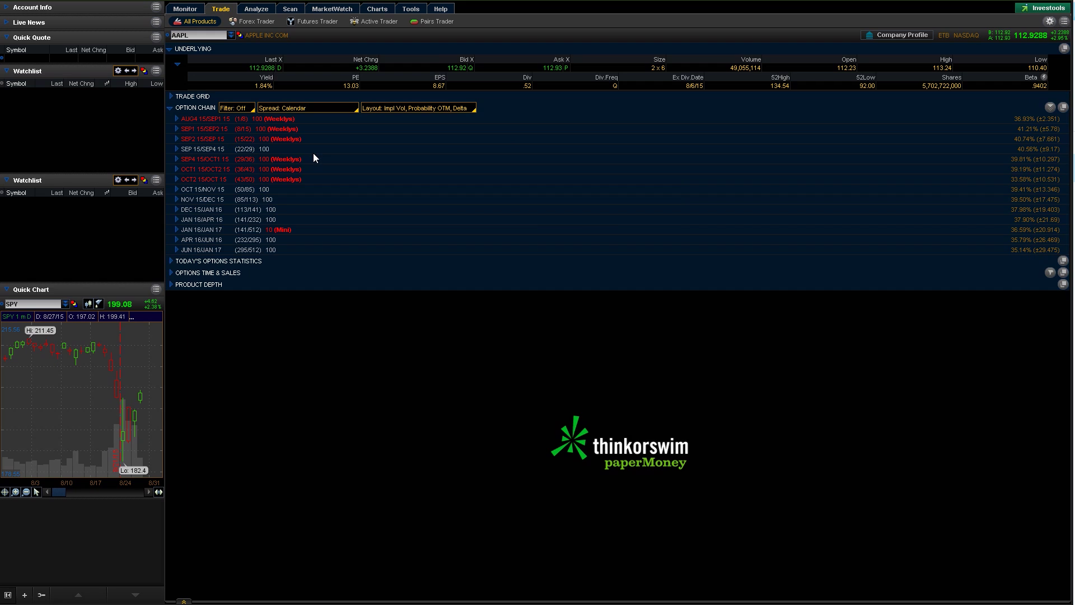
left_click(183, 119)
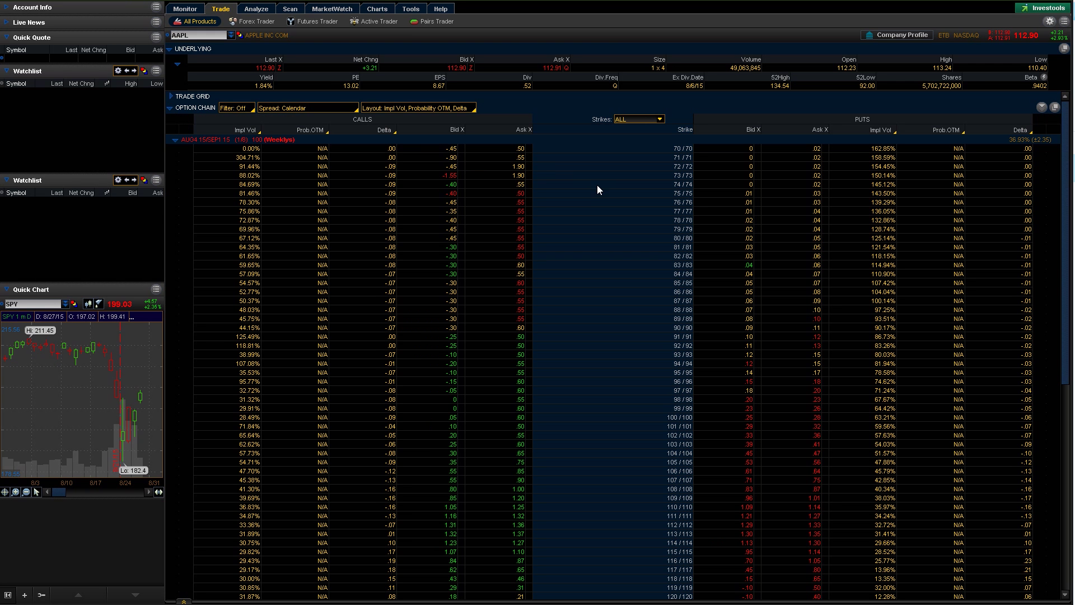
left_click(294, 109)
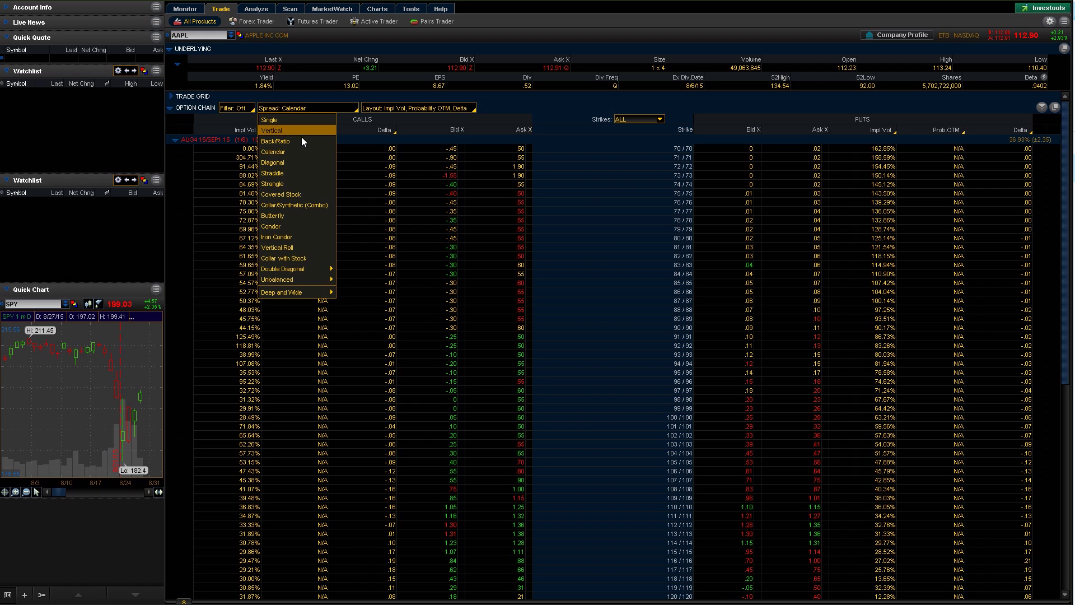
left_click(298, 182)
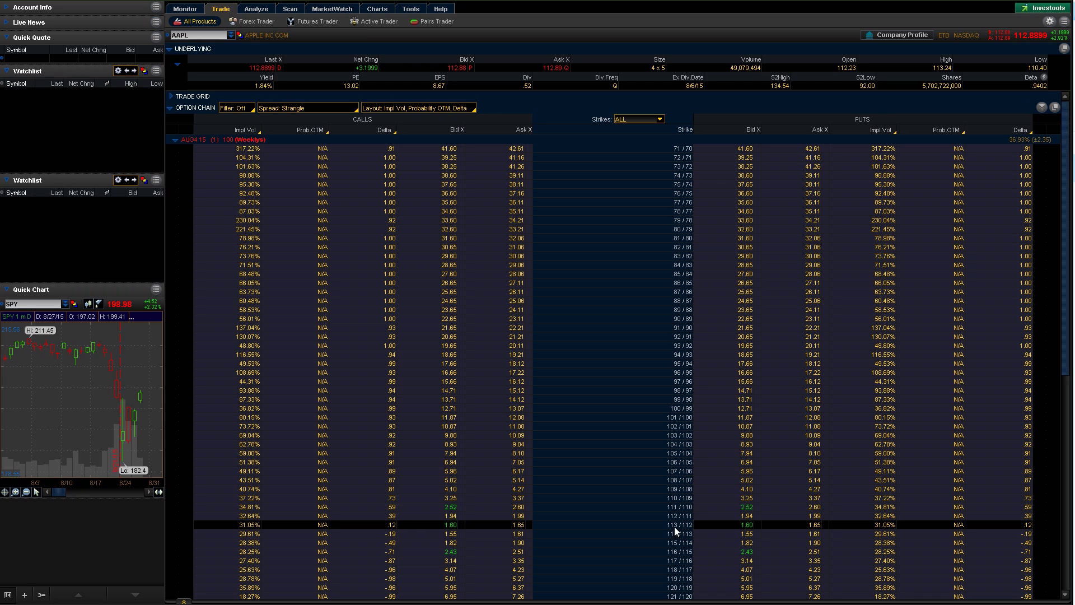
left_click(294, 110)
left_click(296, 120)
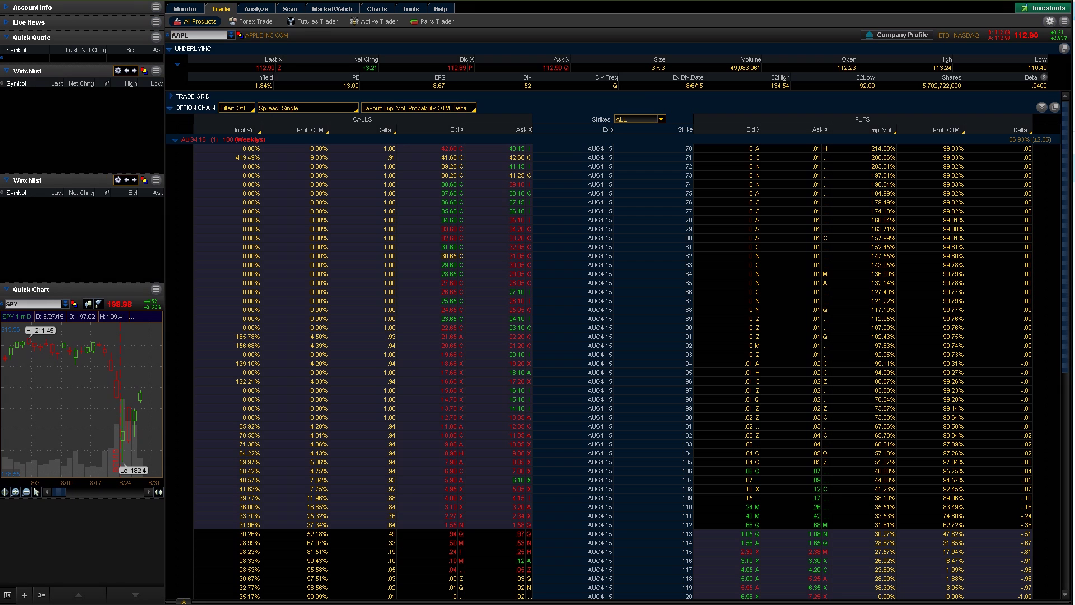
Set Strikes to 8 so AUG4 15 shows strikes 109 through 116.
left_click(654, 120)
left_click(637, 148)
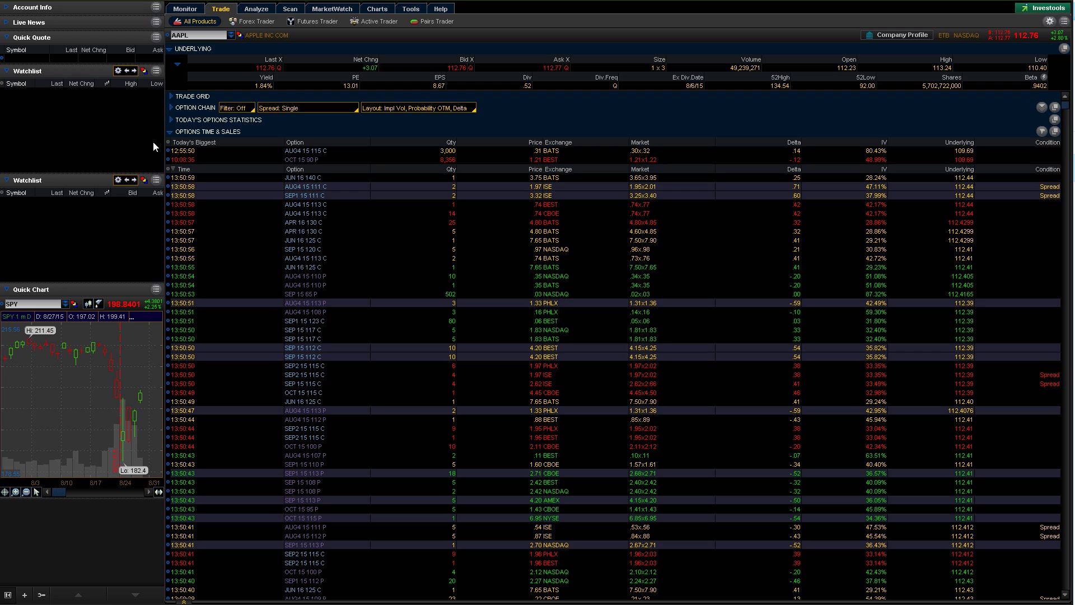
Collapse Options Time & Sales and expand Product Depth's Call/Put Impl Vol graphs.
left_click(170, 133)
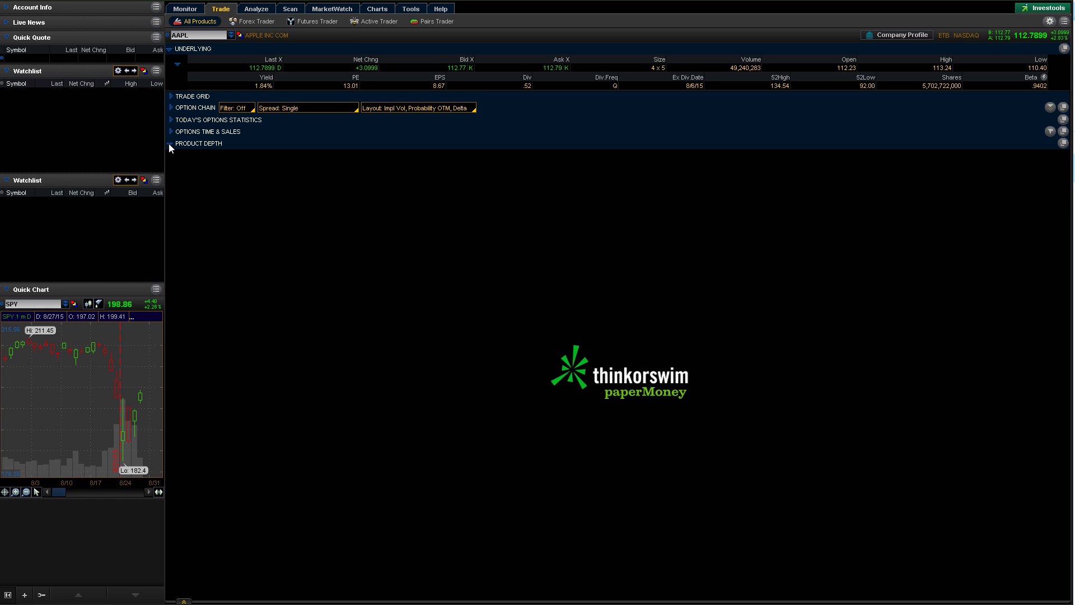
left_click(169, 144)
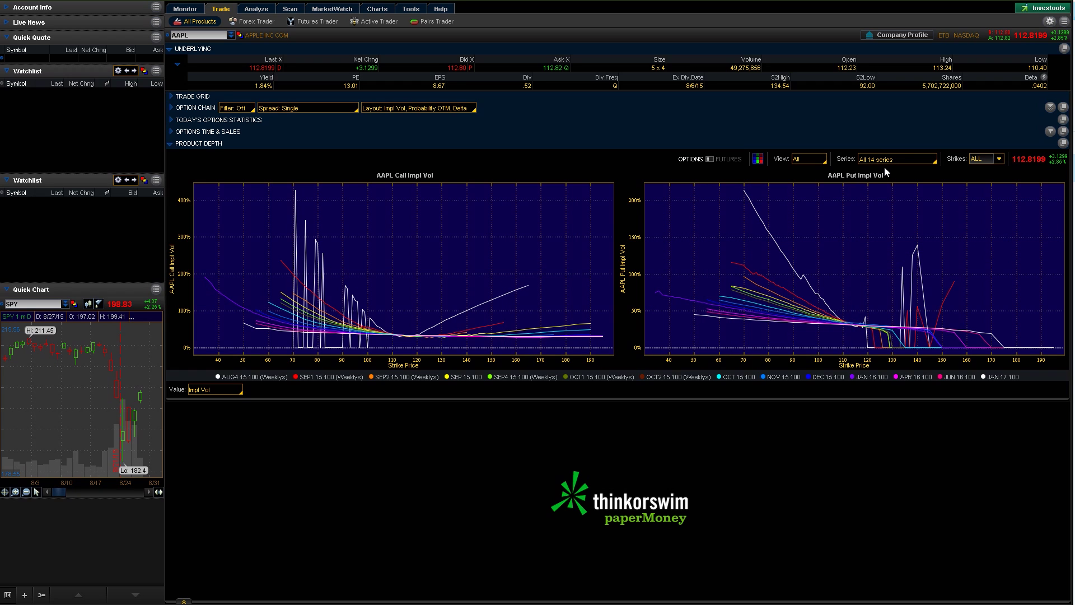
left_click(888, 158)
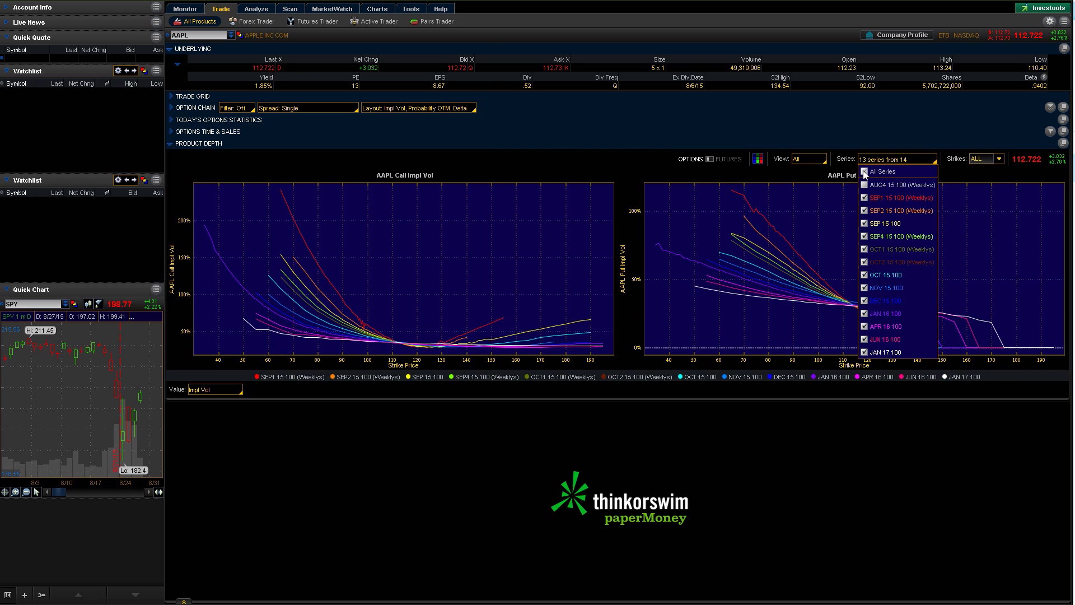
left_click(864, 171)
left_click(865, 185)
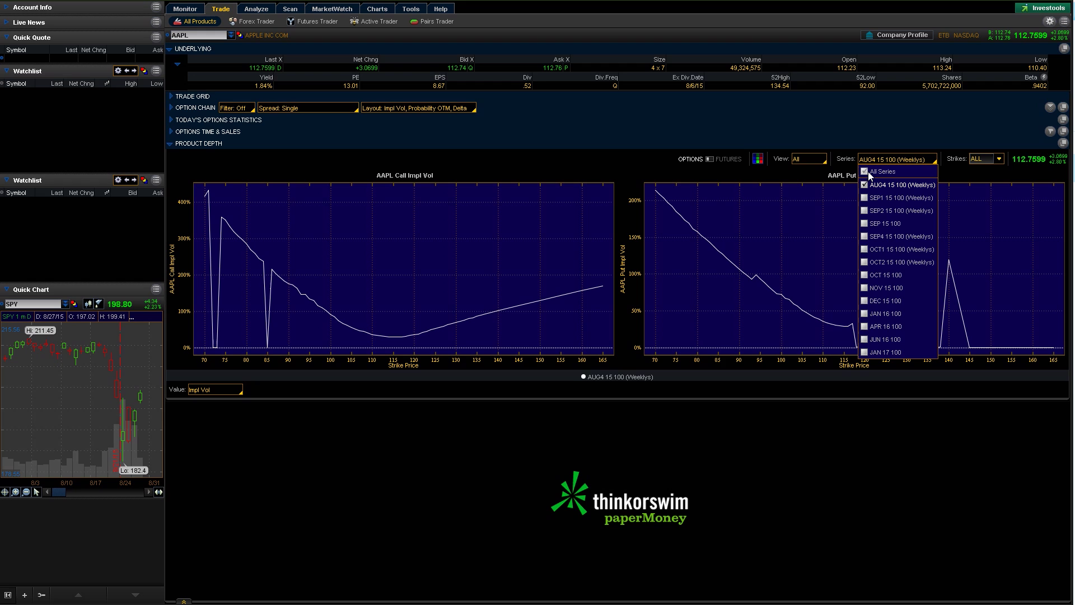
left_click(865, 197)
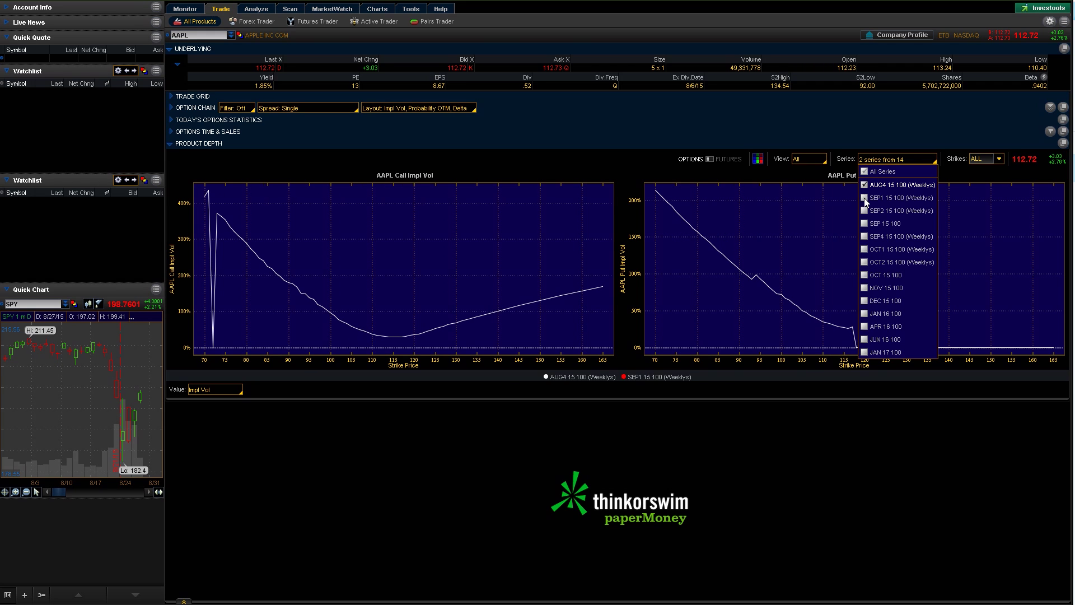
left_click(865, 211)
left_click(865, 171)
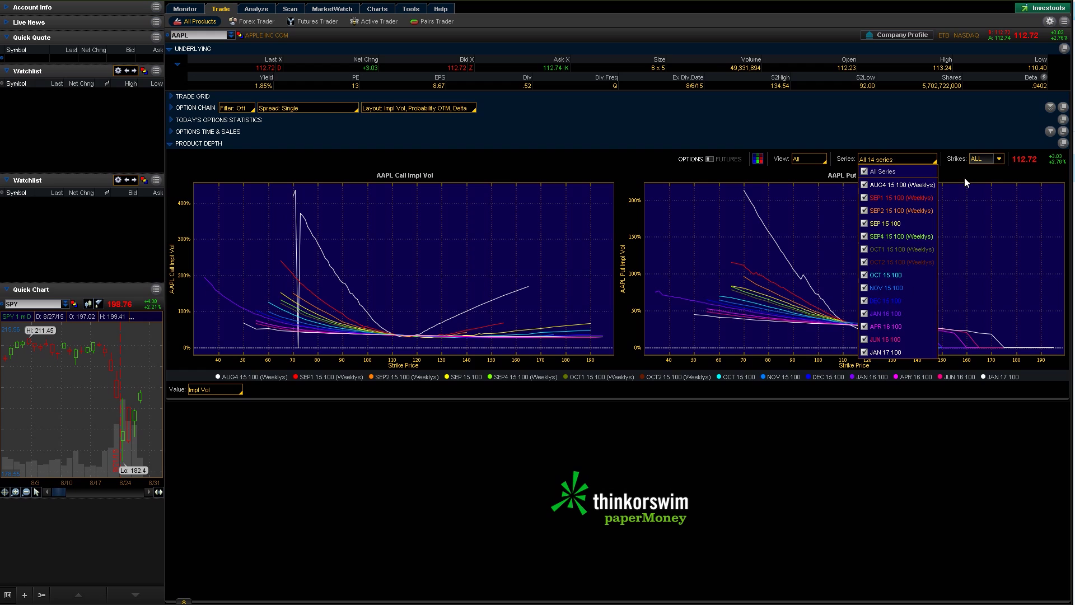
left_click(964, 177)
left_click(997, 161)
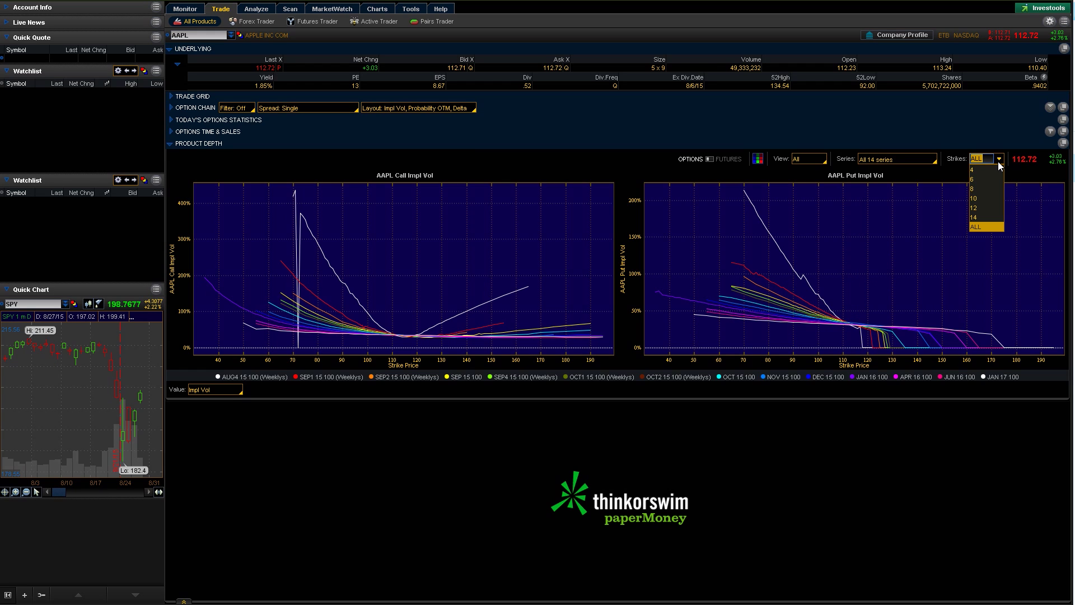
left_click(999, 160)
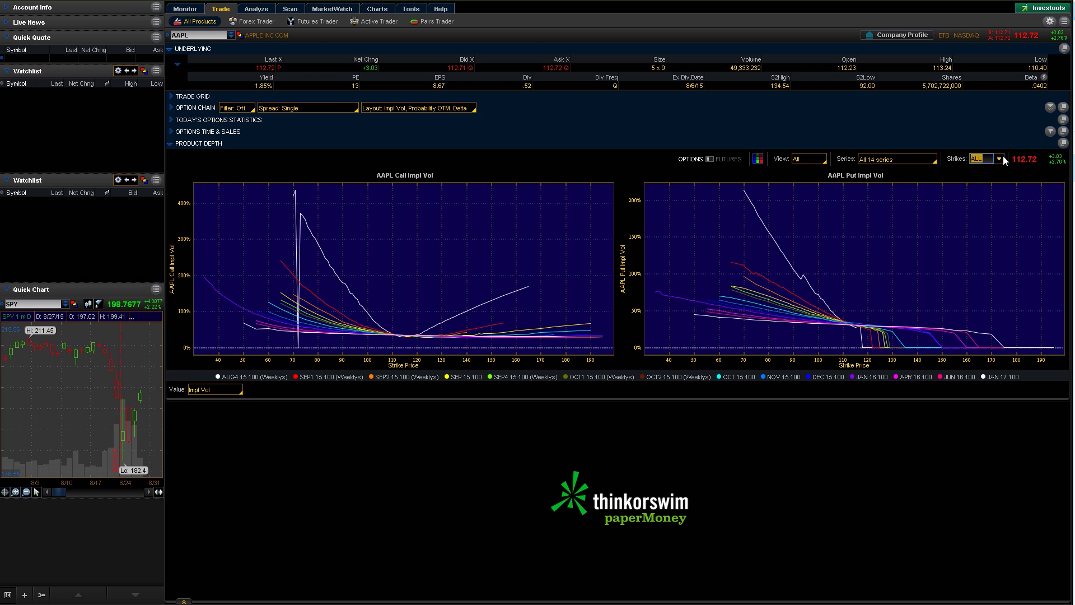
left_click(998, 159)
left_click(989, 188)
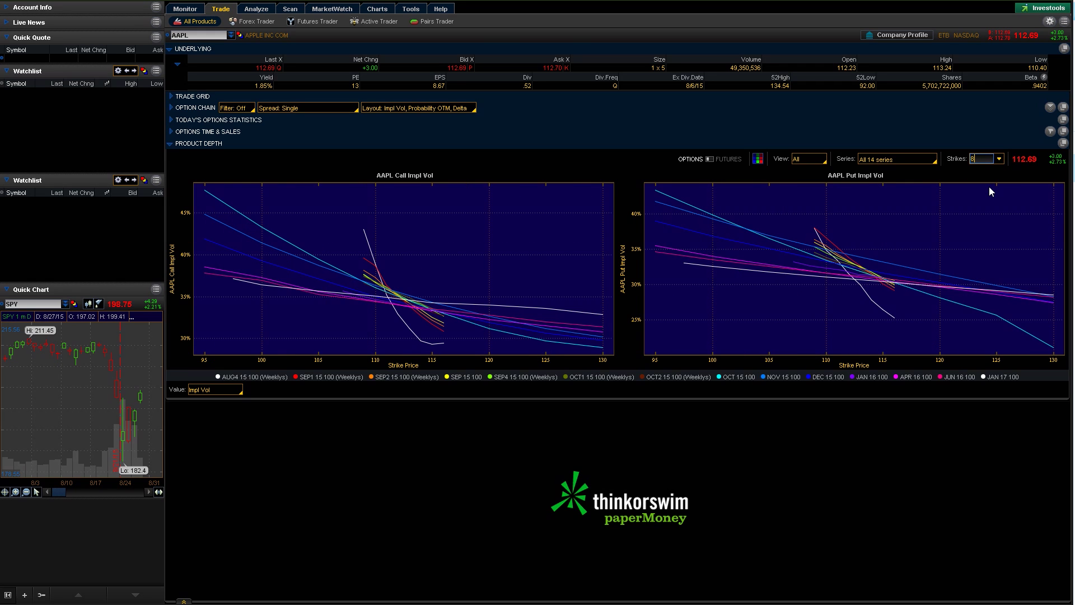
key("alt+Down")
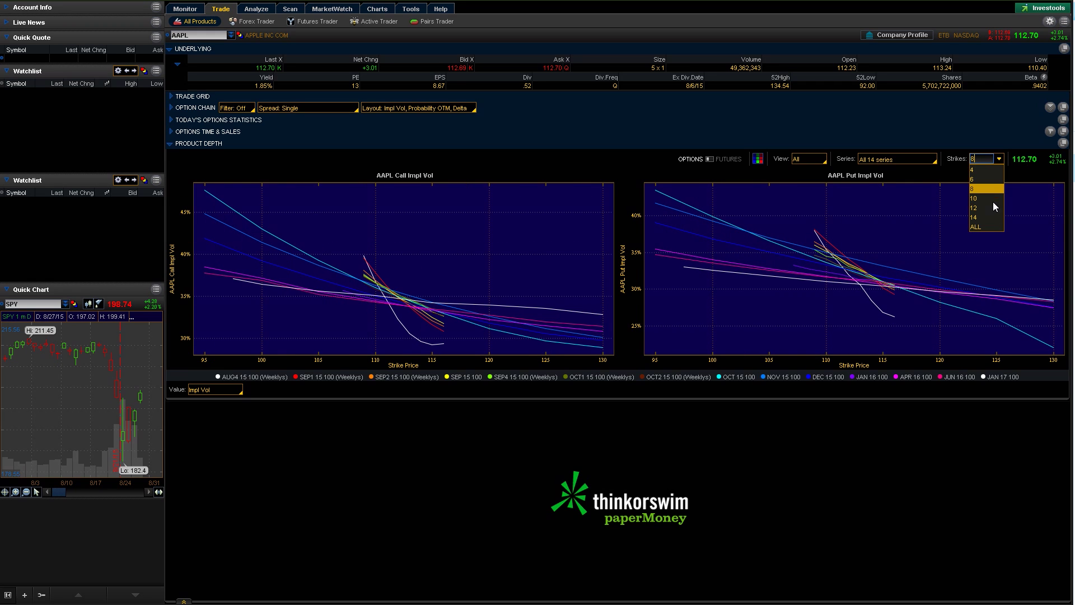
left_click(993, 227)
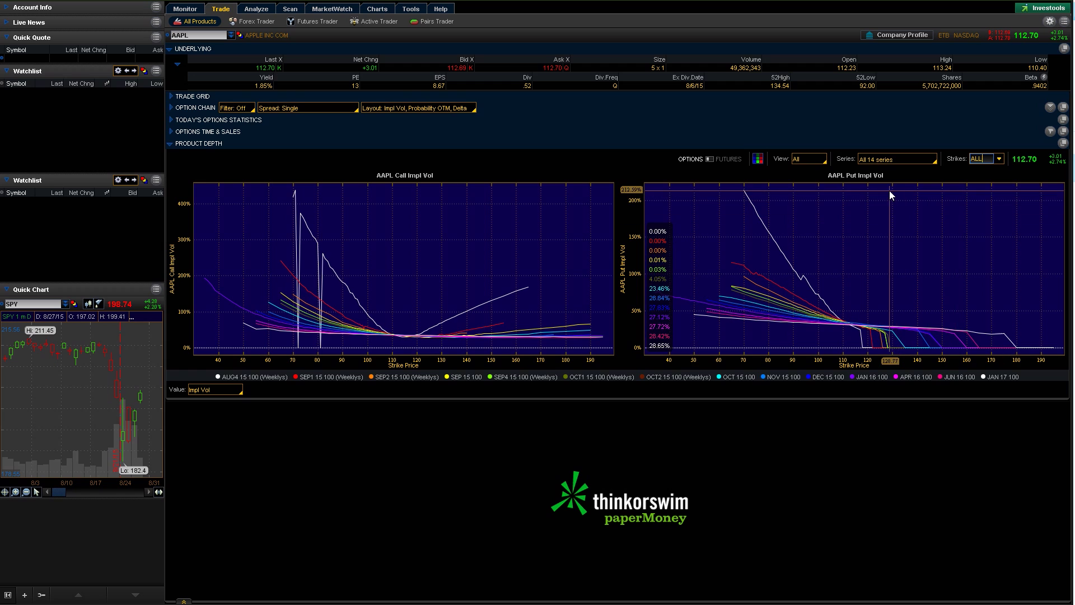
left_click(809, 159)
left_click(809, 157)
left_click(808, 157)
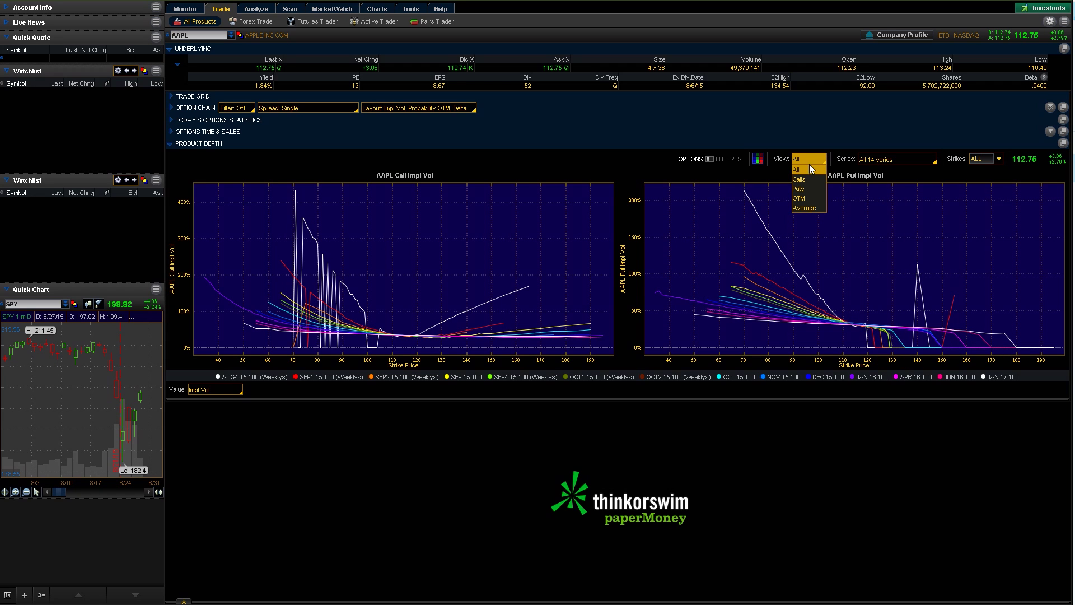
left_click(815, 184)
left_click(815, 159)
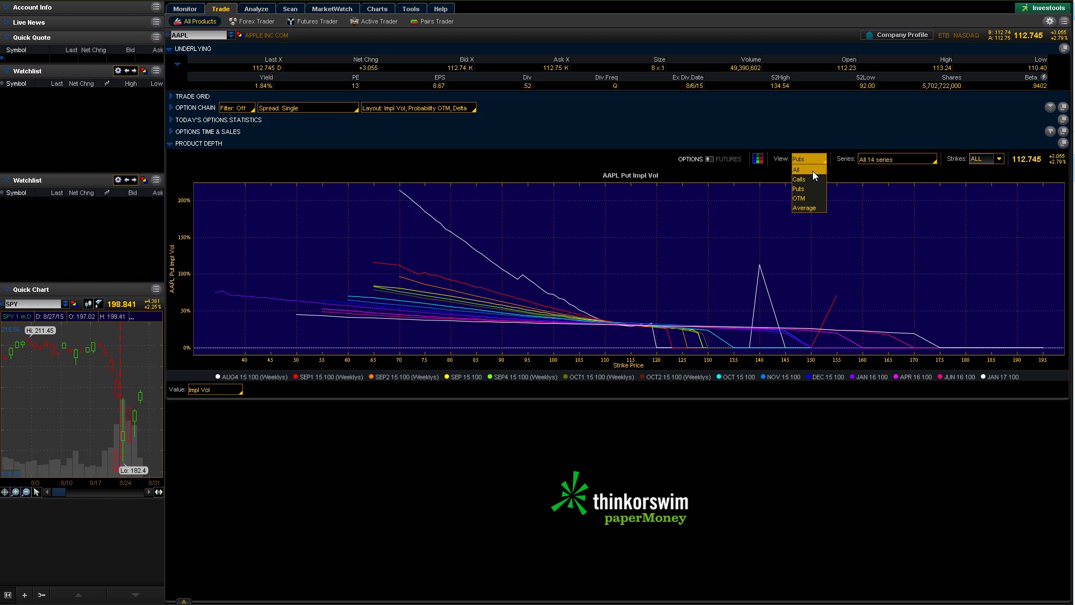
left_click(806, 207)
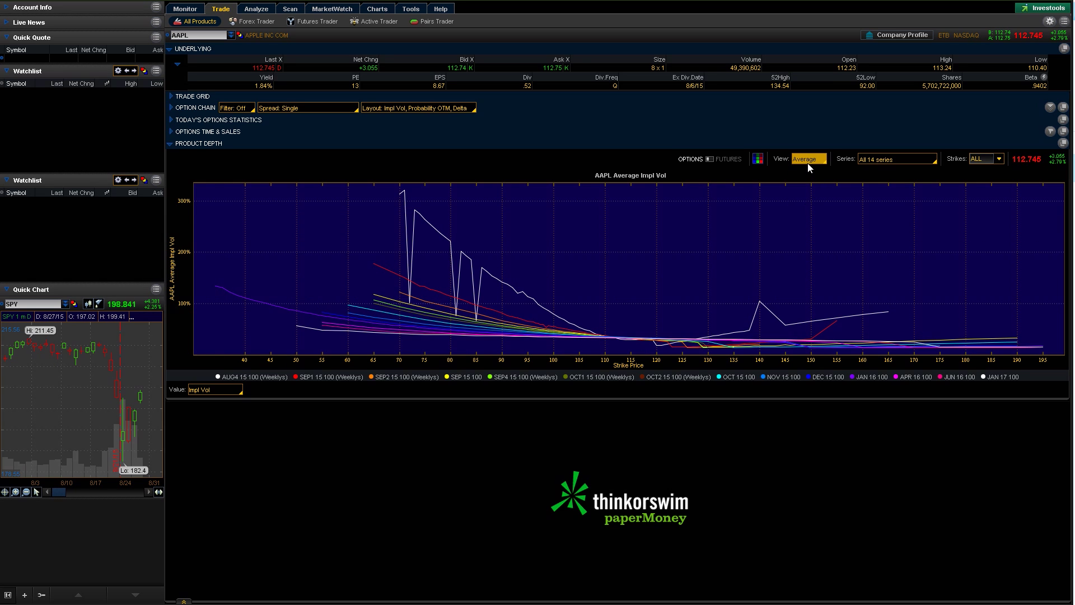
left_click(807, 161)
left_click(809, 169)
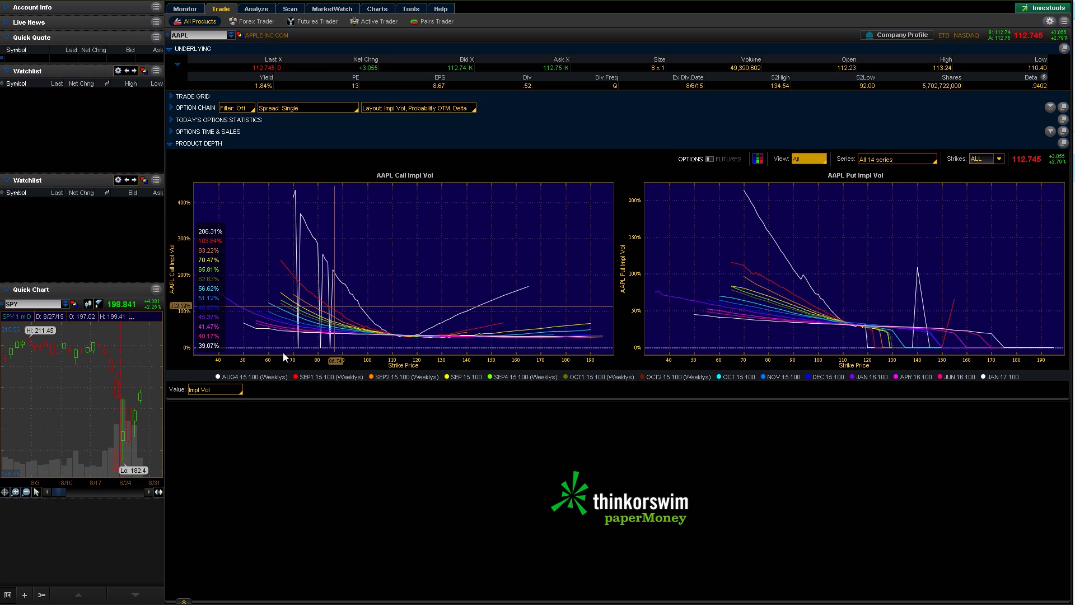
left_click(235, 391)
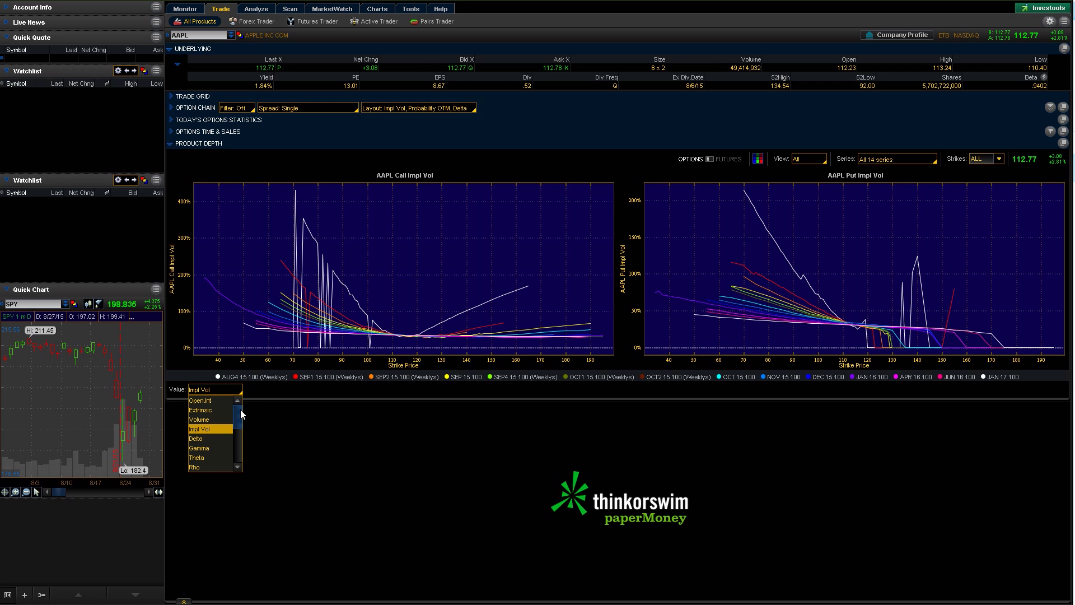
scroll(227, 417, "down", 1)
left_click(226, 404)
left_click(231, 394)
left_click(230, 394)
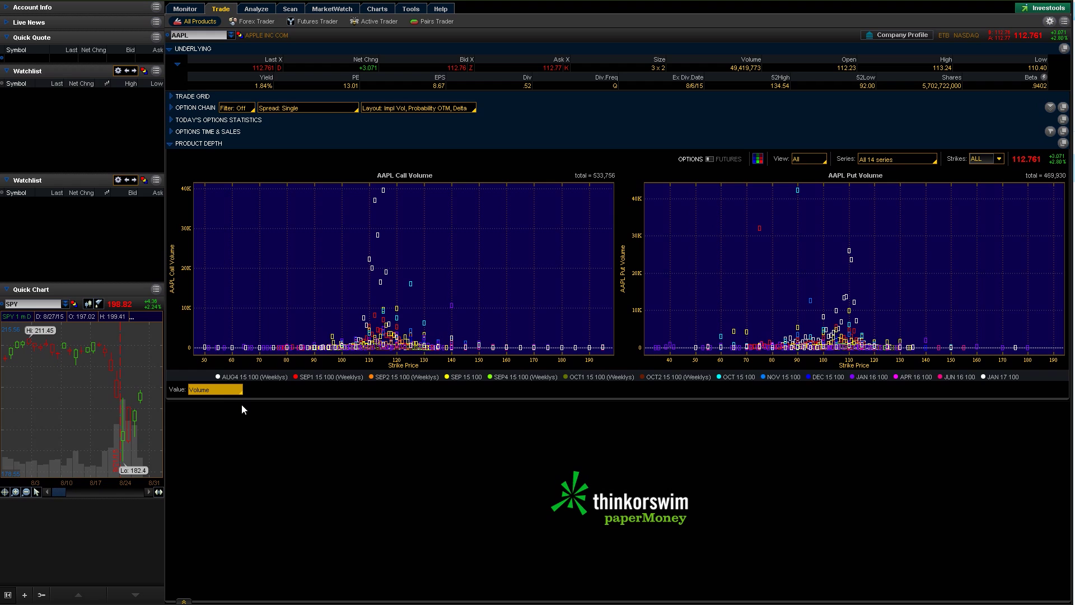
left_click(241, 394)
left_click_drag(241, 423, 244, 447)
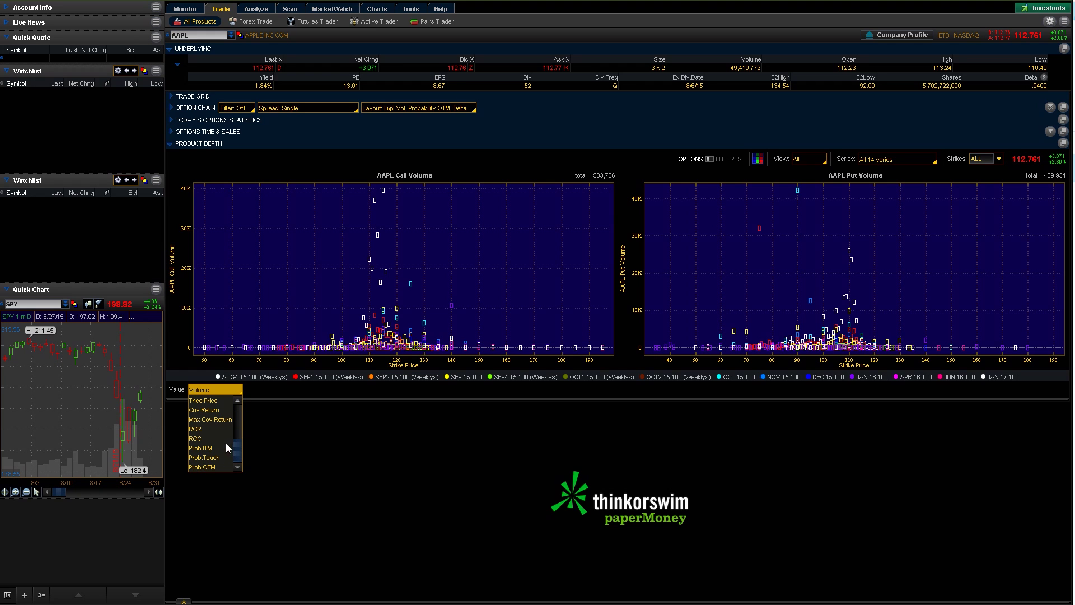
left_click(226, 443)
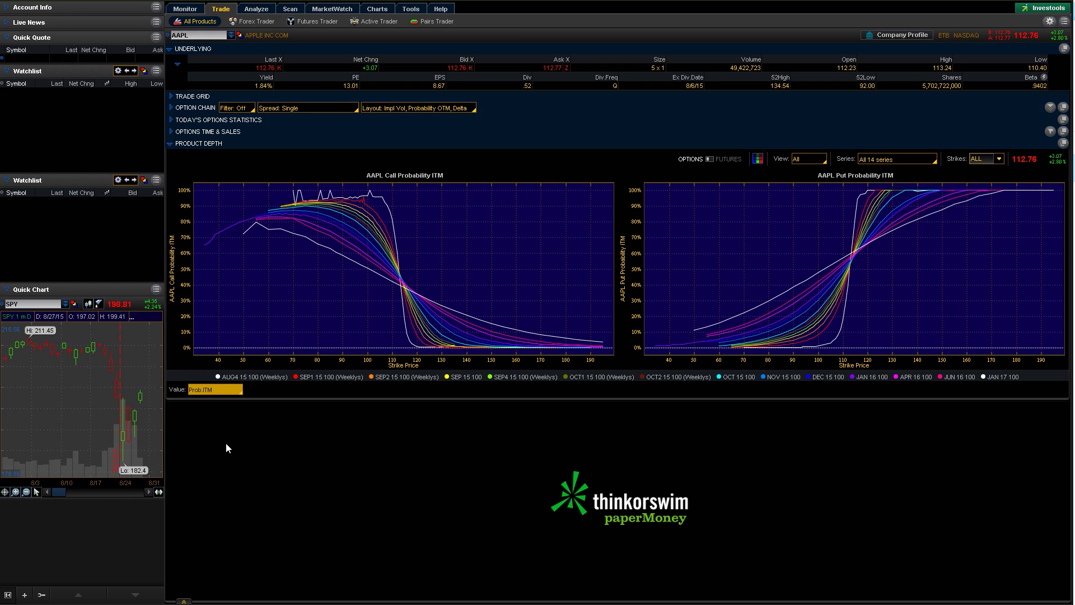
left_click(230, 388)
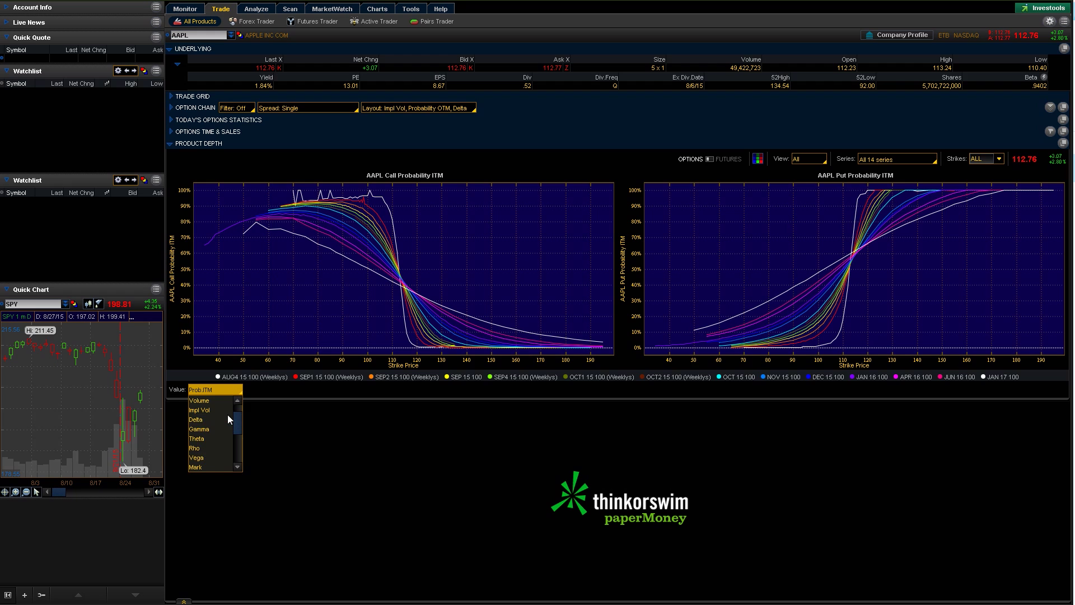
left_click(220, 429)
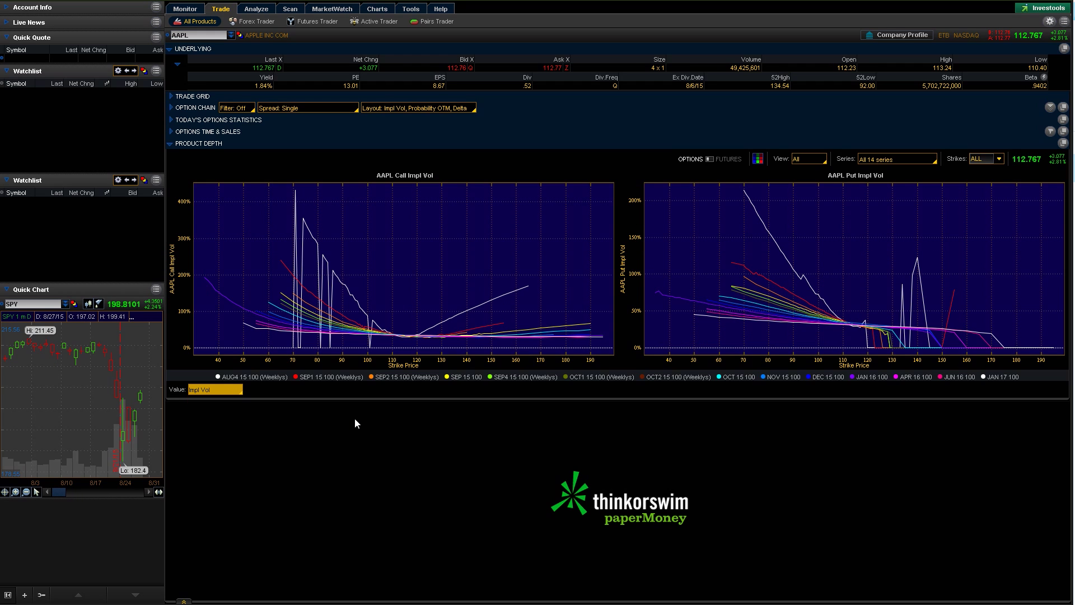